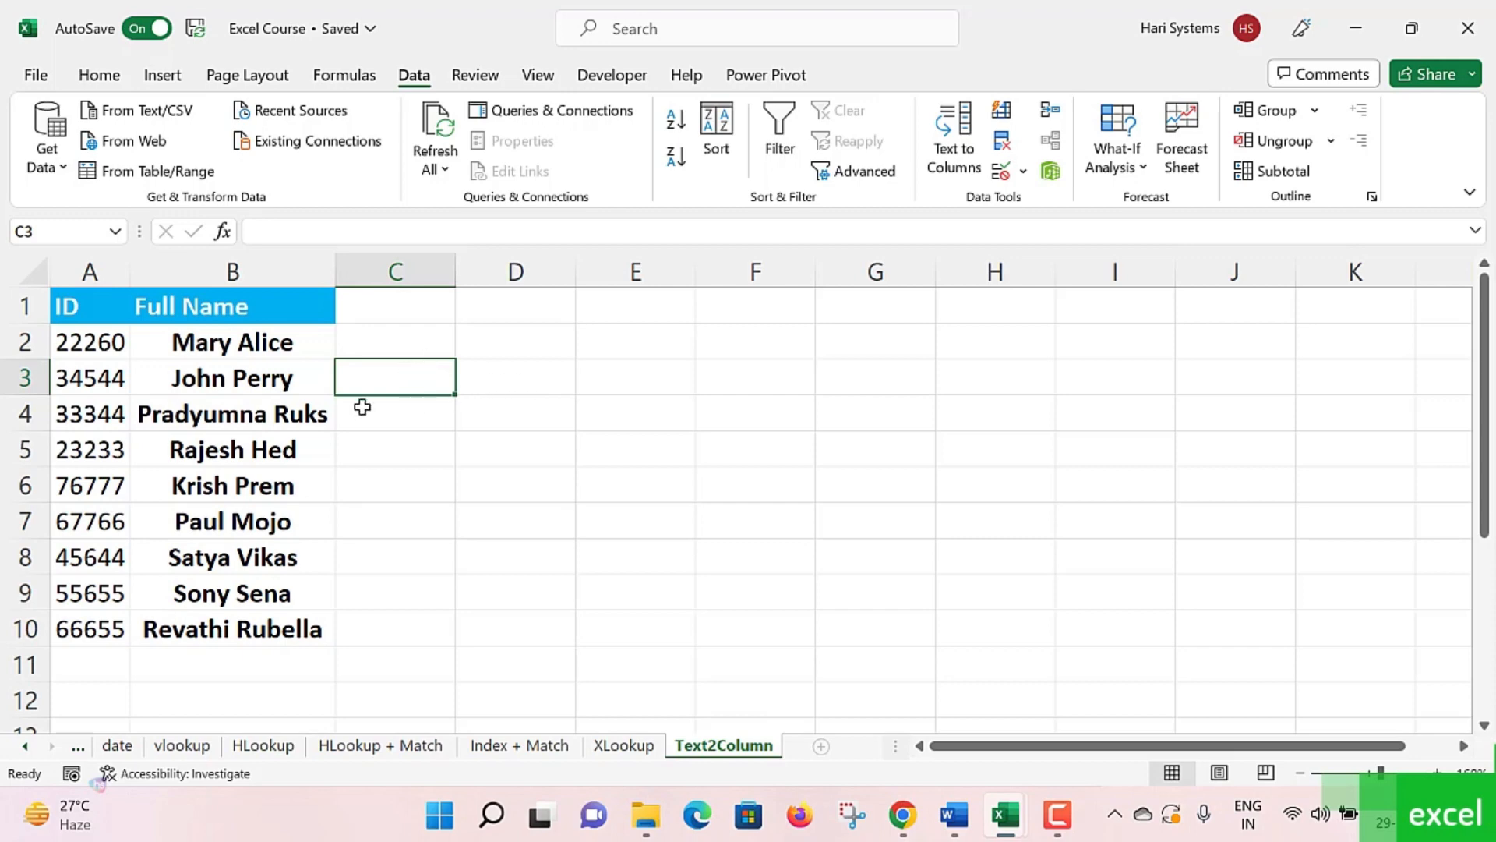
# Step: Examine the ID and Full Name table in A1:B10, checking how each full name combines two parts separated by a space
pyautogui.moveTo(70, 297); pyautogui.dragTo(234, 624)
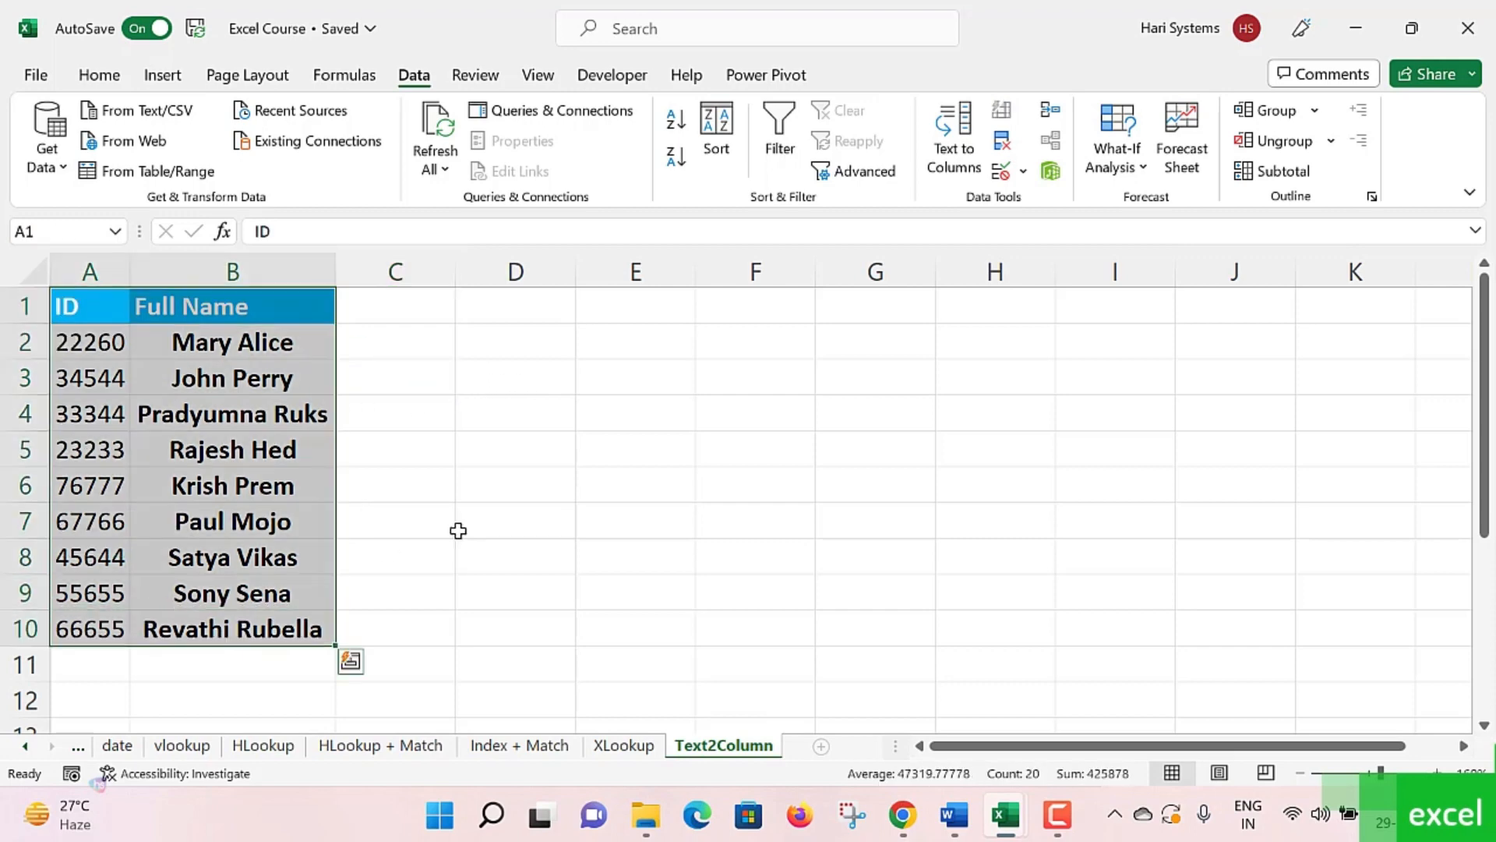
pyautogui.click(460, 526)
pyautogui.click(92, 309)
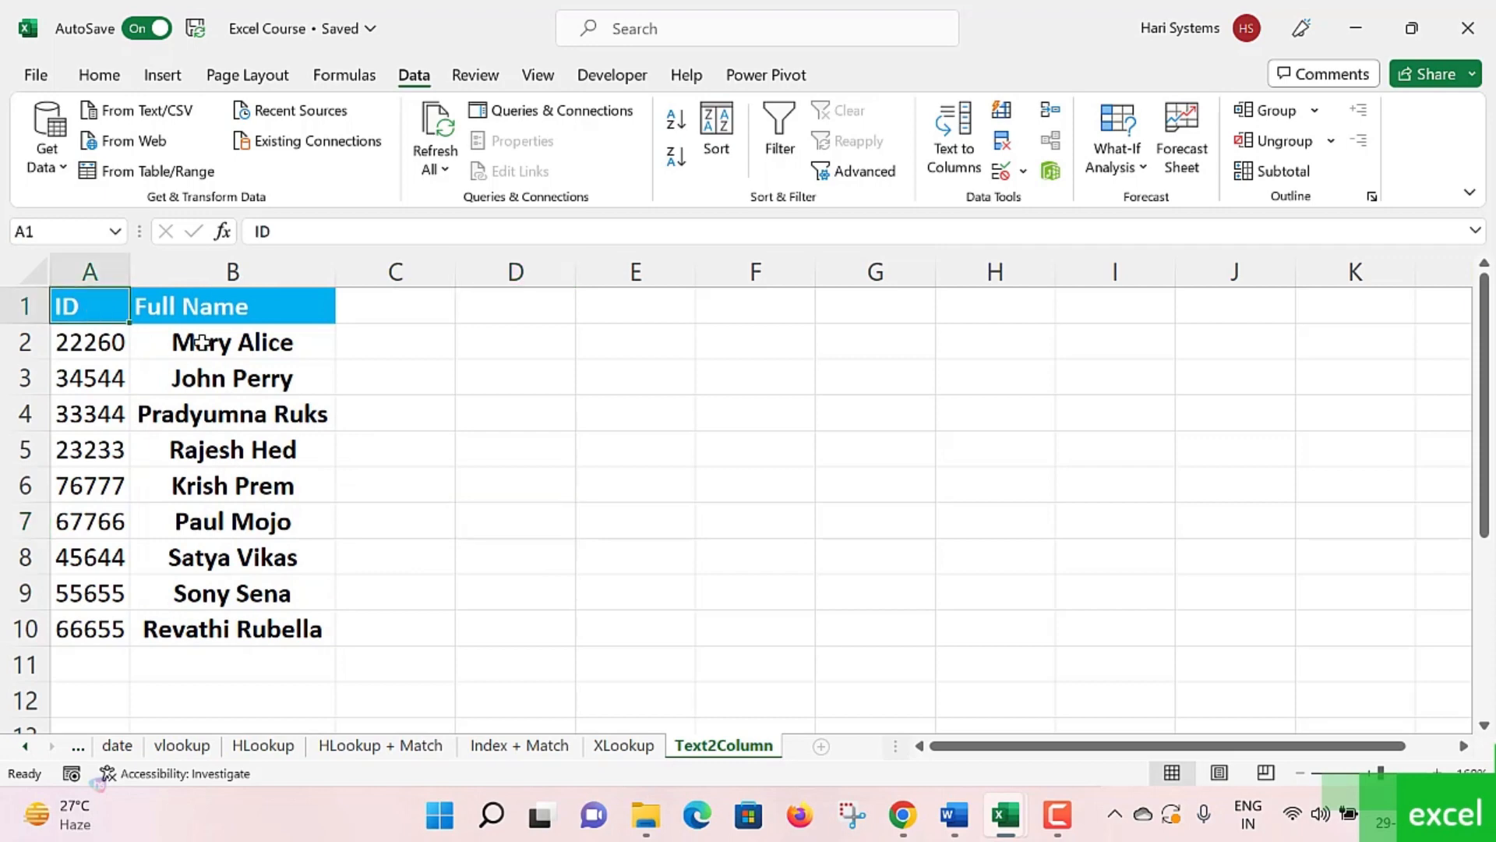
pyautogui.click(227, 302)
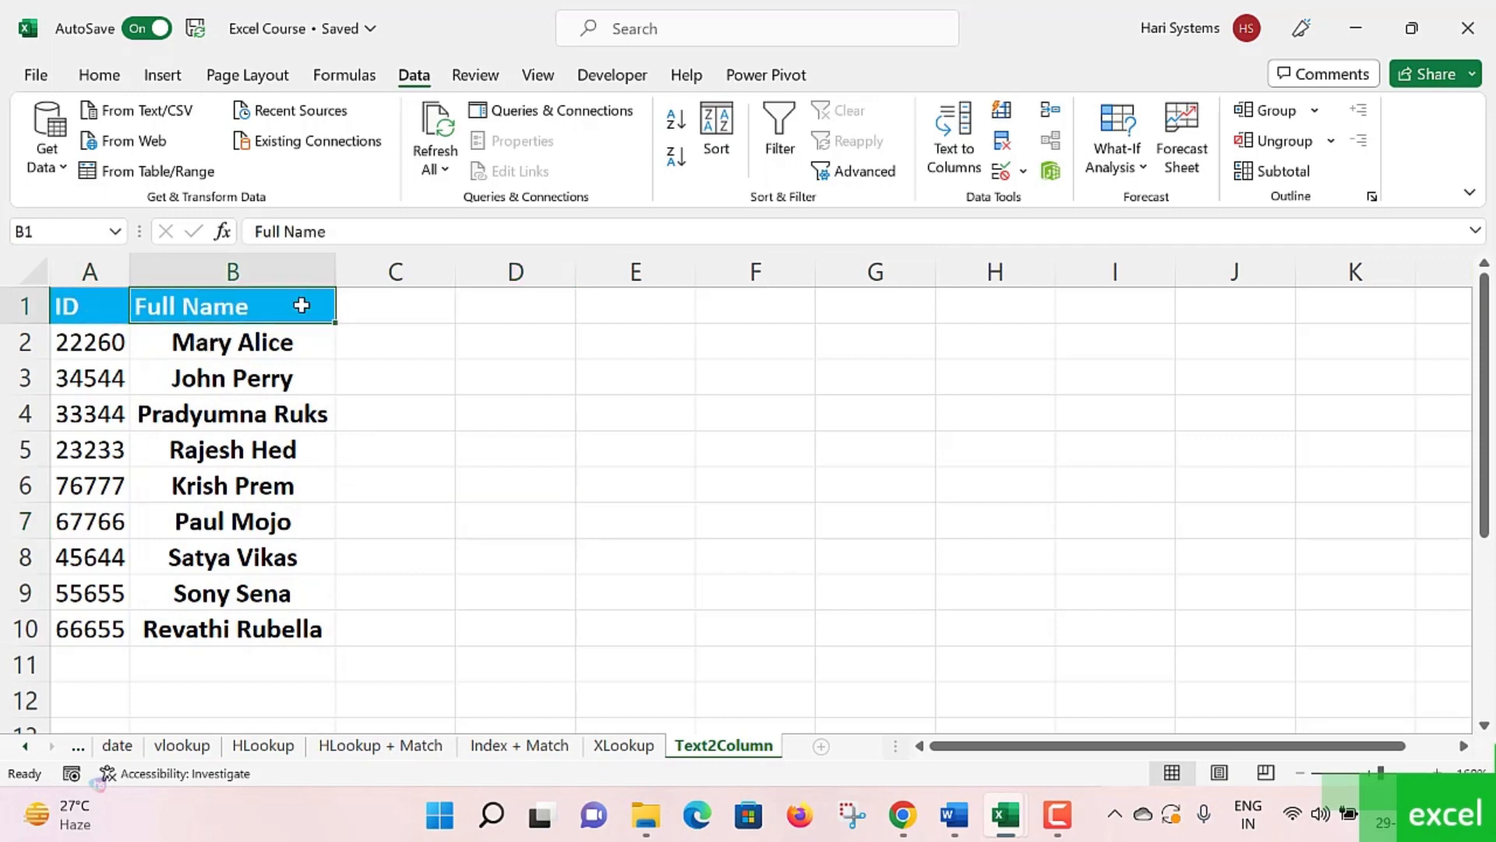
pyautogui.click(247, 346)
pyautogui.click(254, 382)
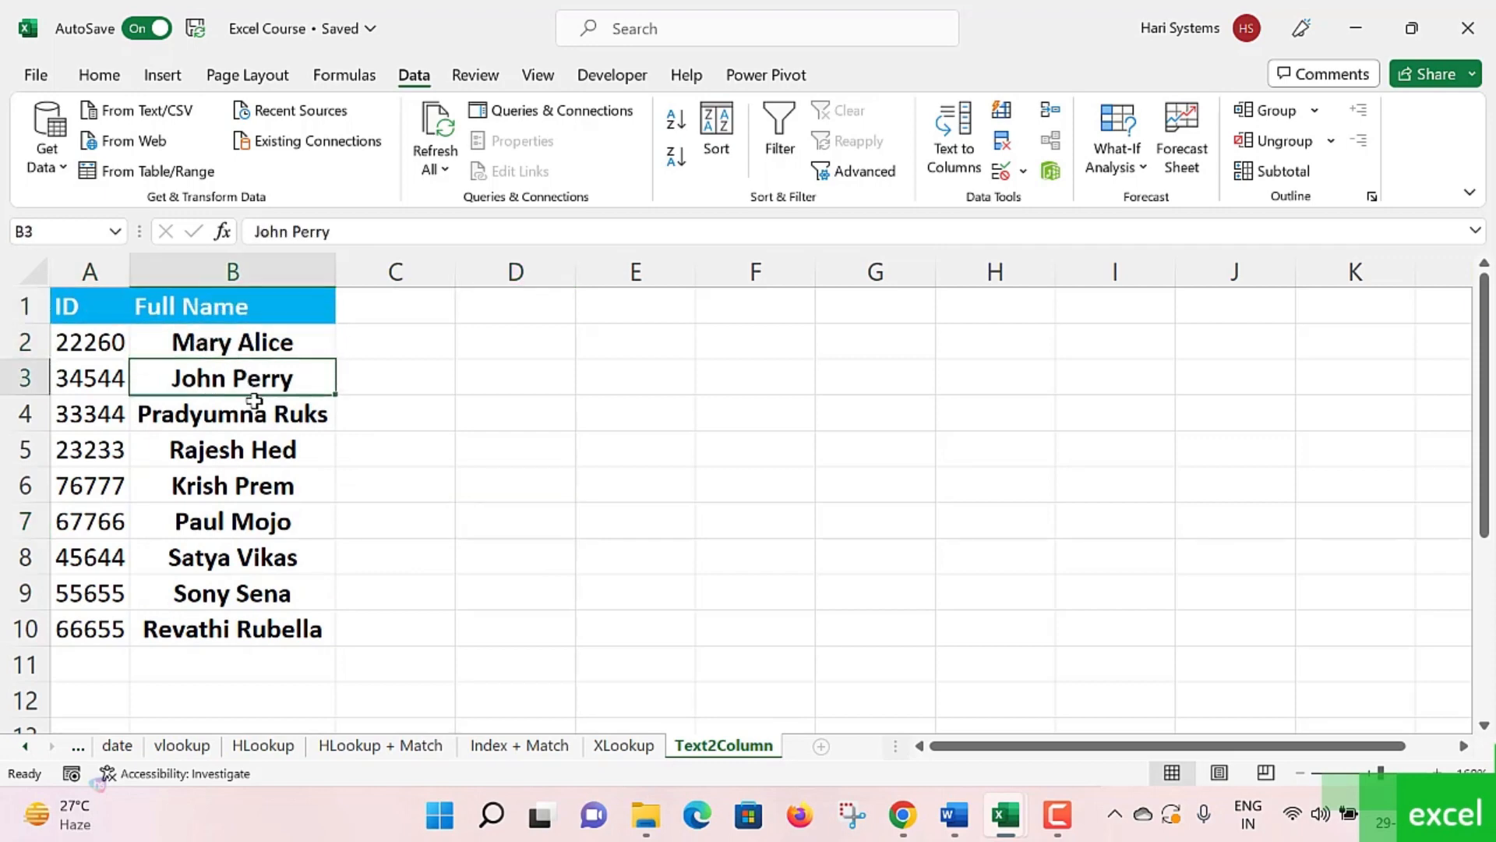
pyautogui.click(254, 415)
pyautogui.click(250, 462)
pyautogui.click(248, 344)
pyautogui.click(260, 382)
pyautogui.click(254, 416)
pyautogui.click(263, 491)
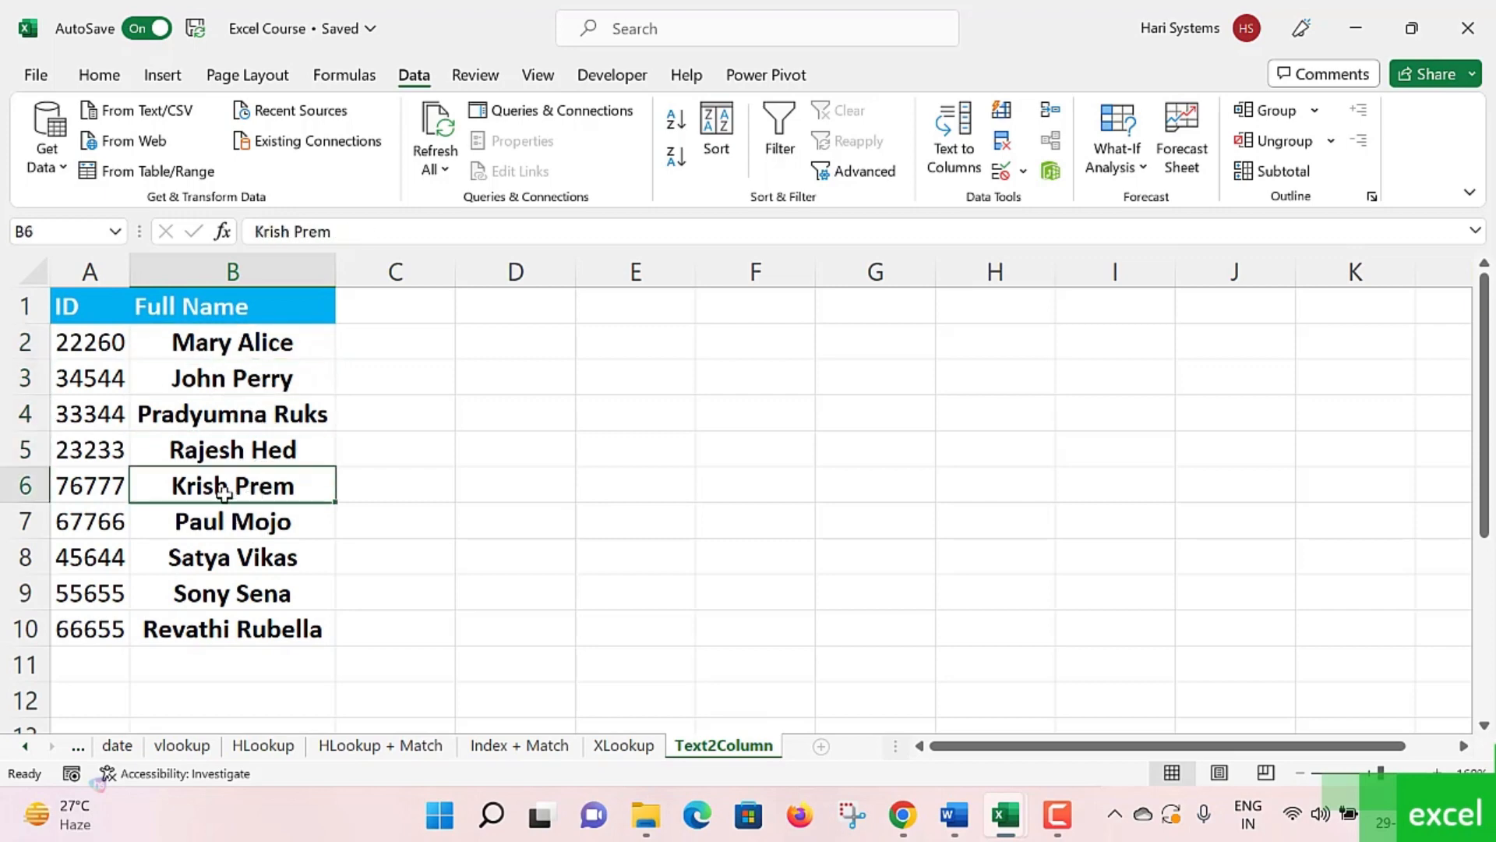
pyautogui.doubleClick(227, 485)
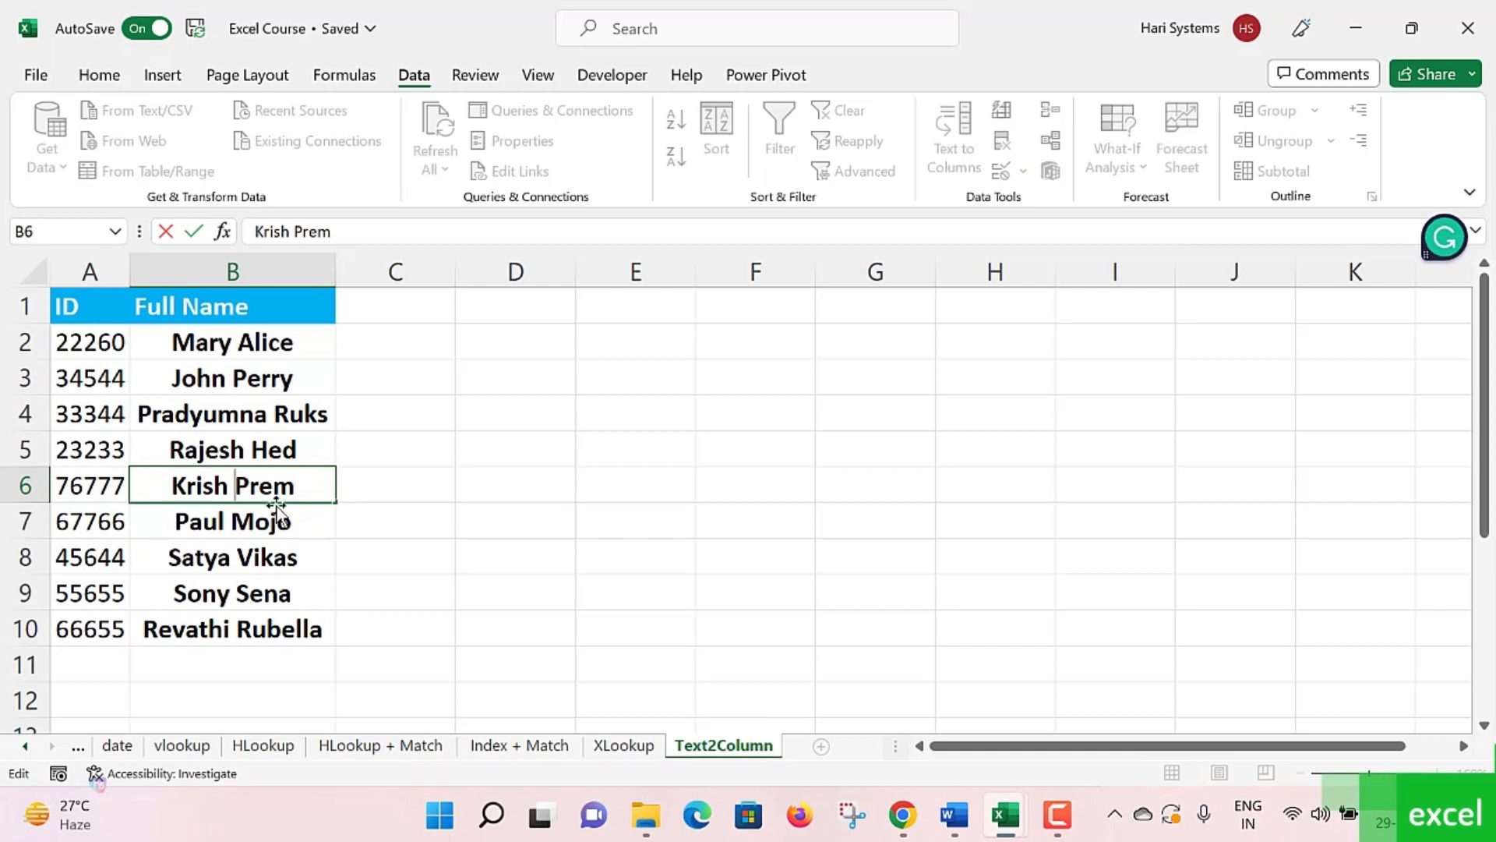
pyautogui.click(248, 523)
pyautogui.click(367, 481)
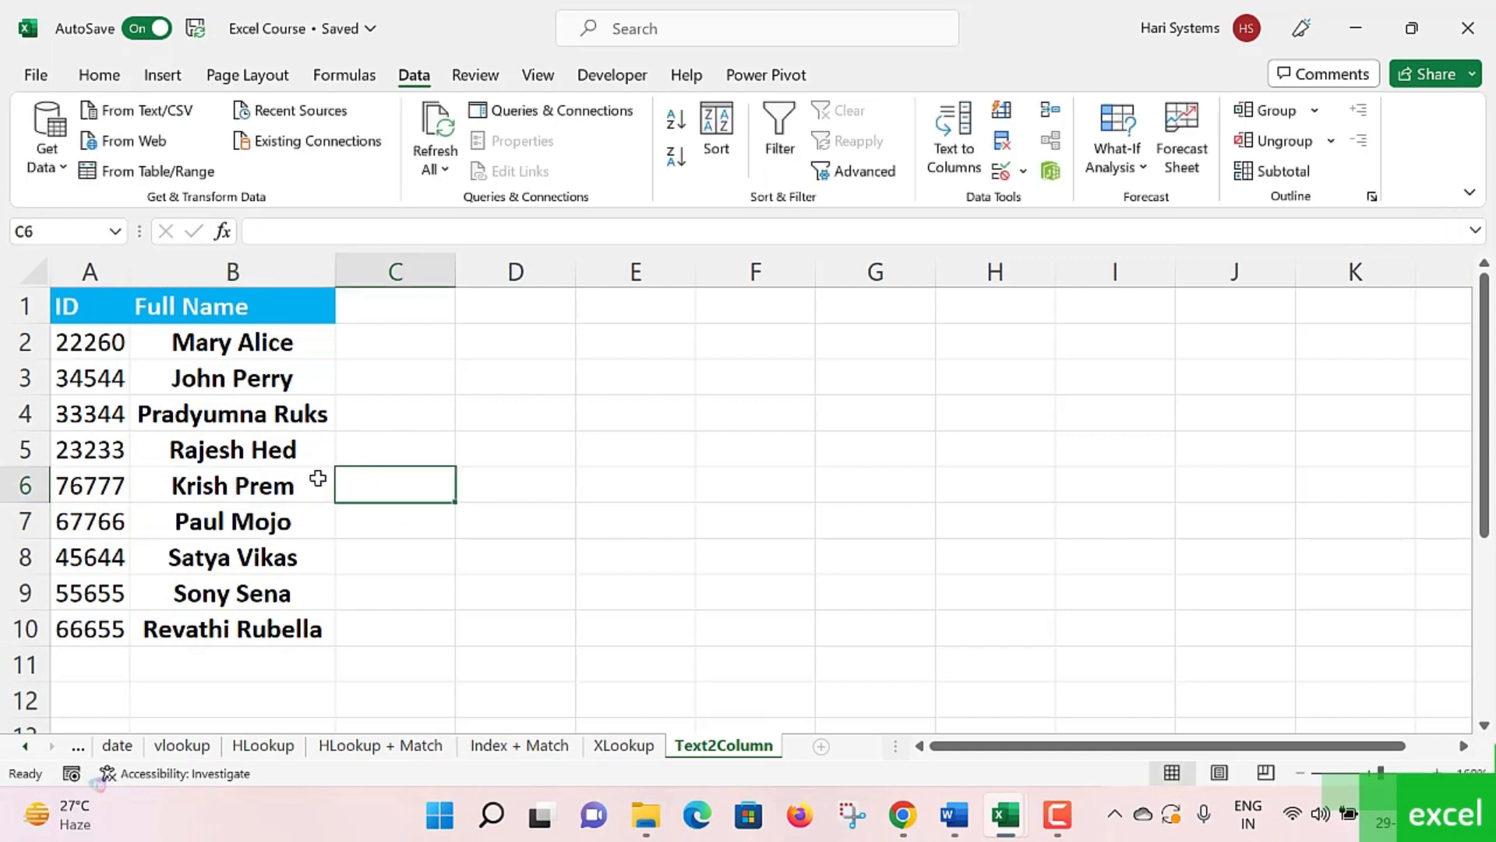
pyautogui.moveTo(247, 334); pyautogui.dragTo(241, 623)
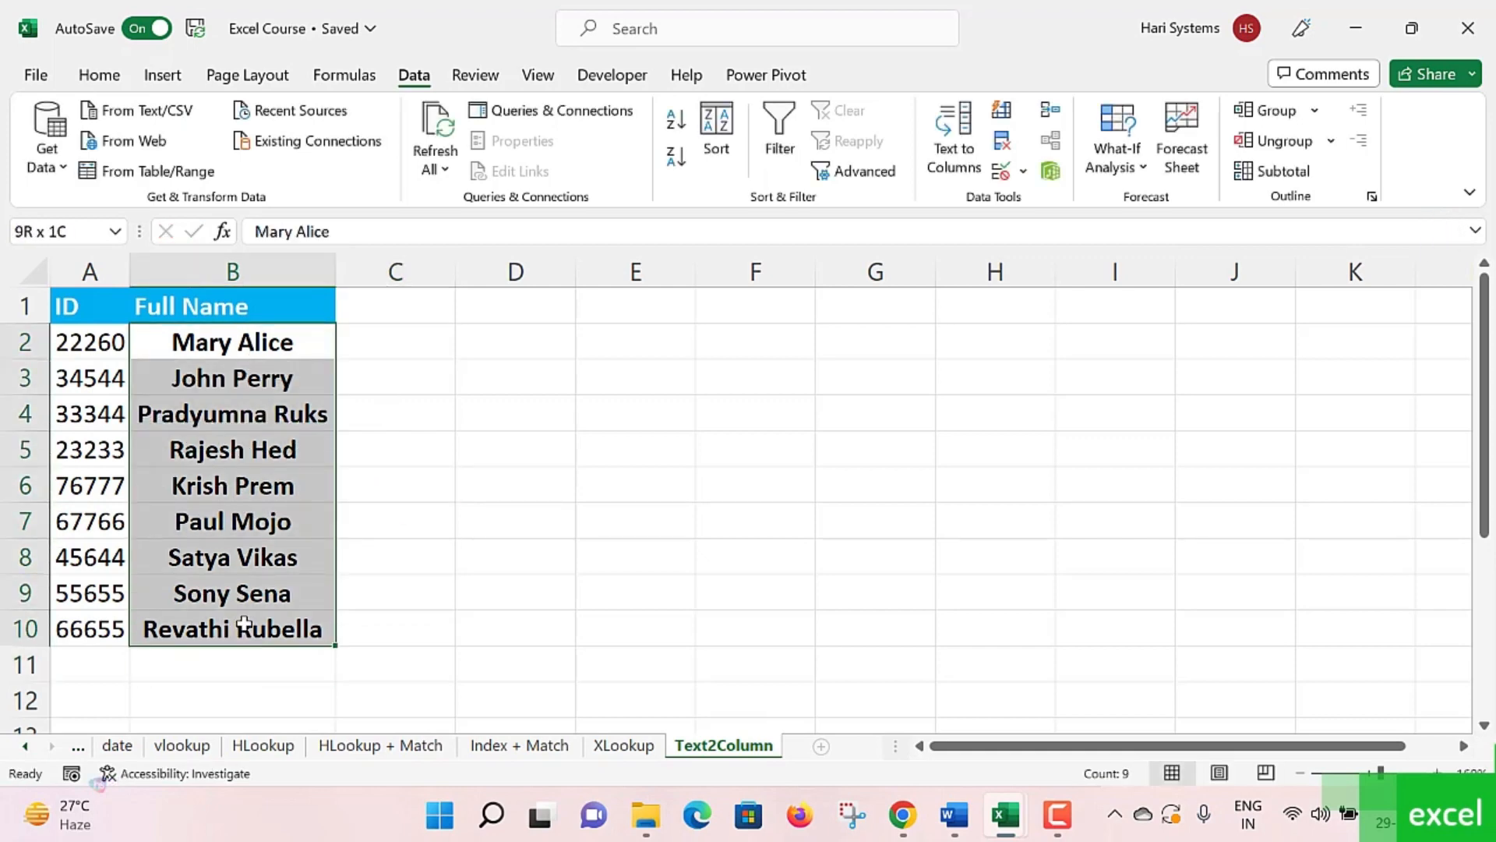
pyautogui.click(358, 341)
# Step: Enter the header "Last Name" in cell C1
pyautogui.click(393, 291)
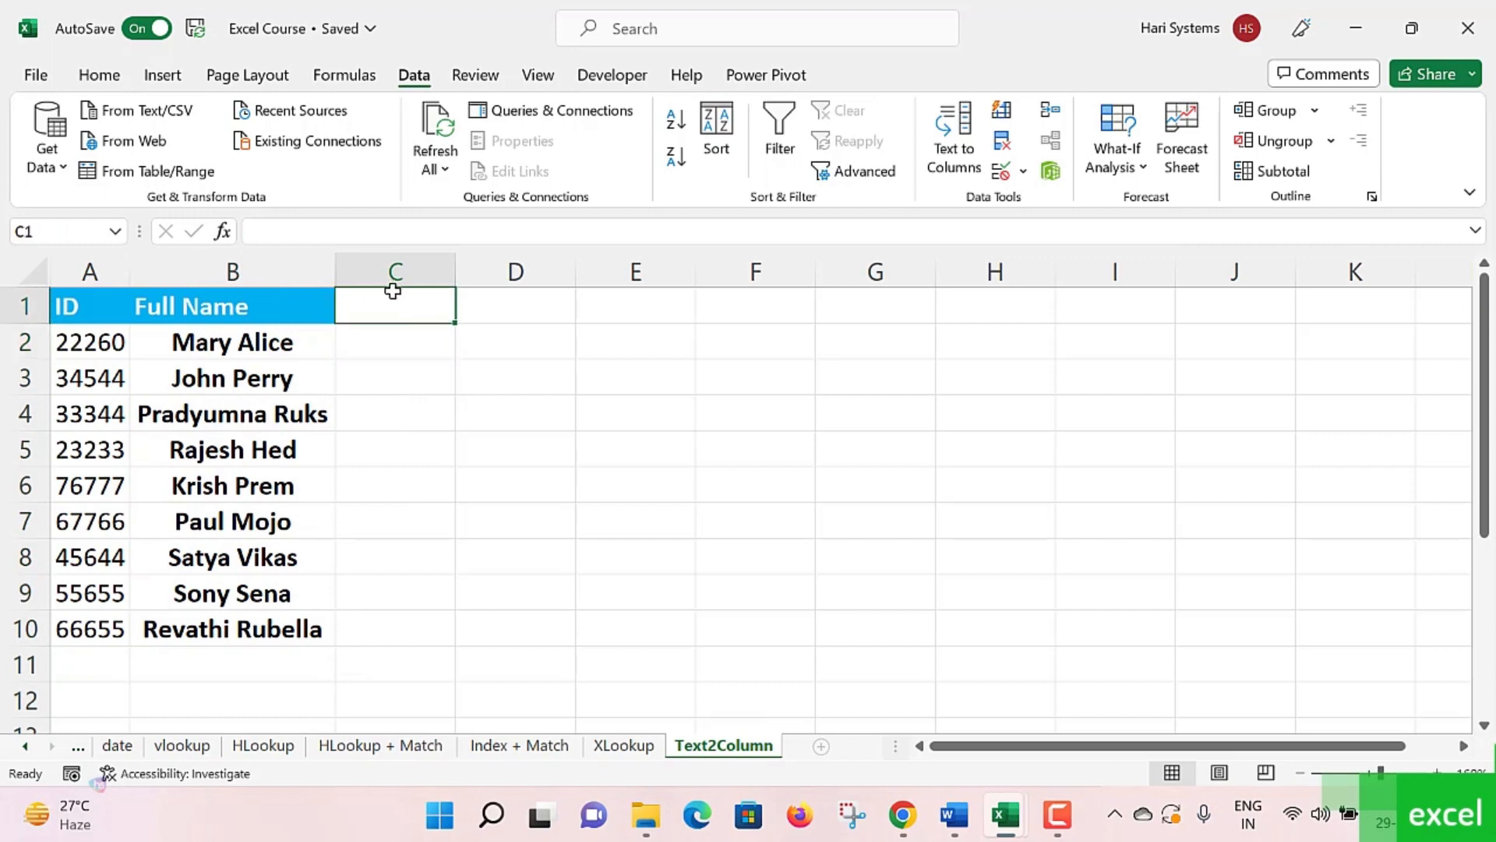
pyautogui.write('Last name')
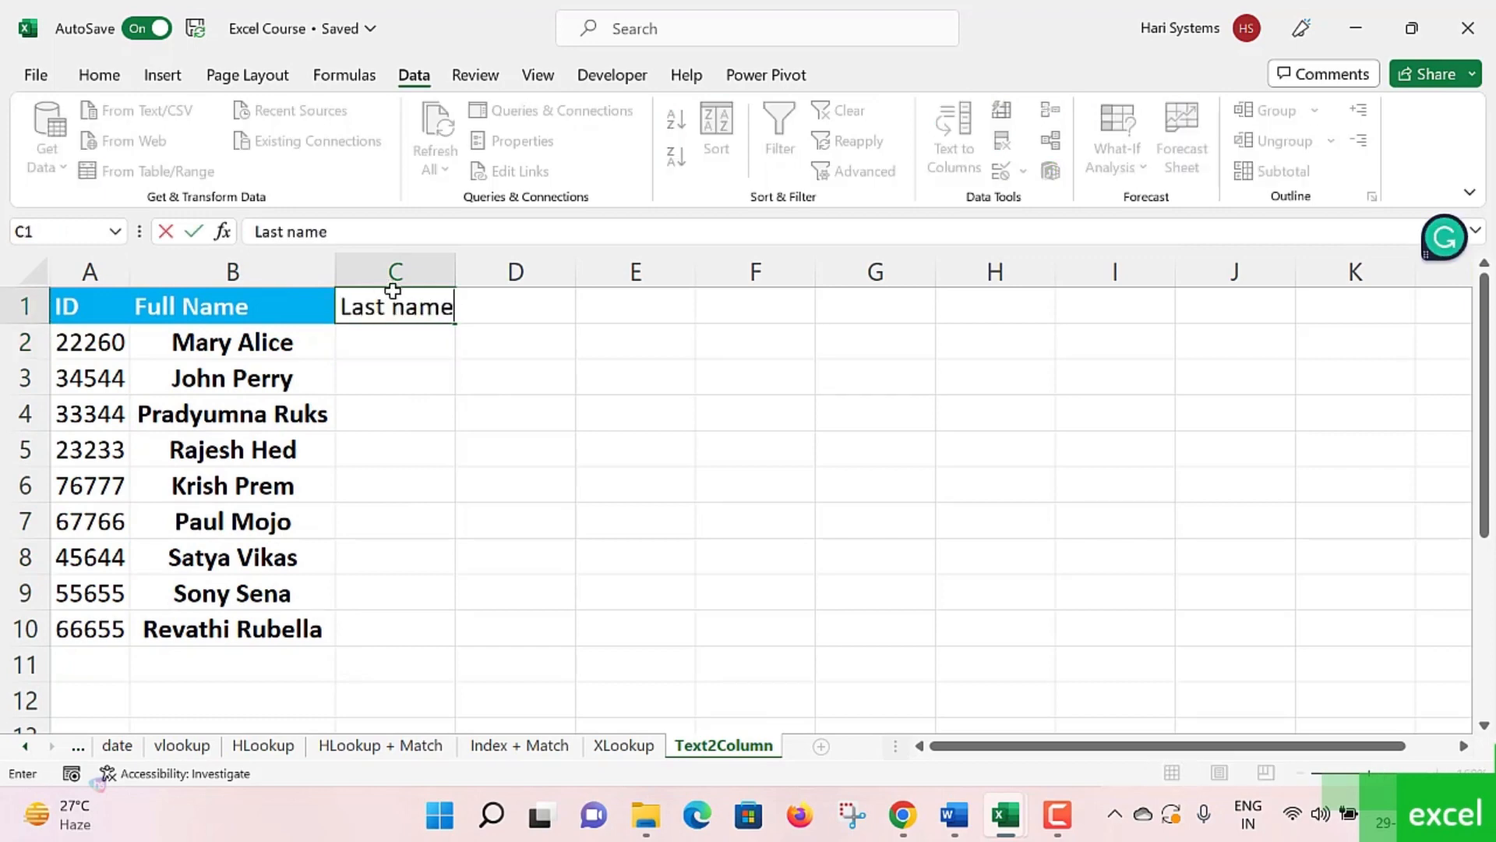
pyautogui.click(407, 306)
pyautogui.press('BackSpace')
pyautogui.write('N')
pyautogui.press('Return')
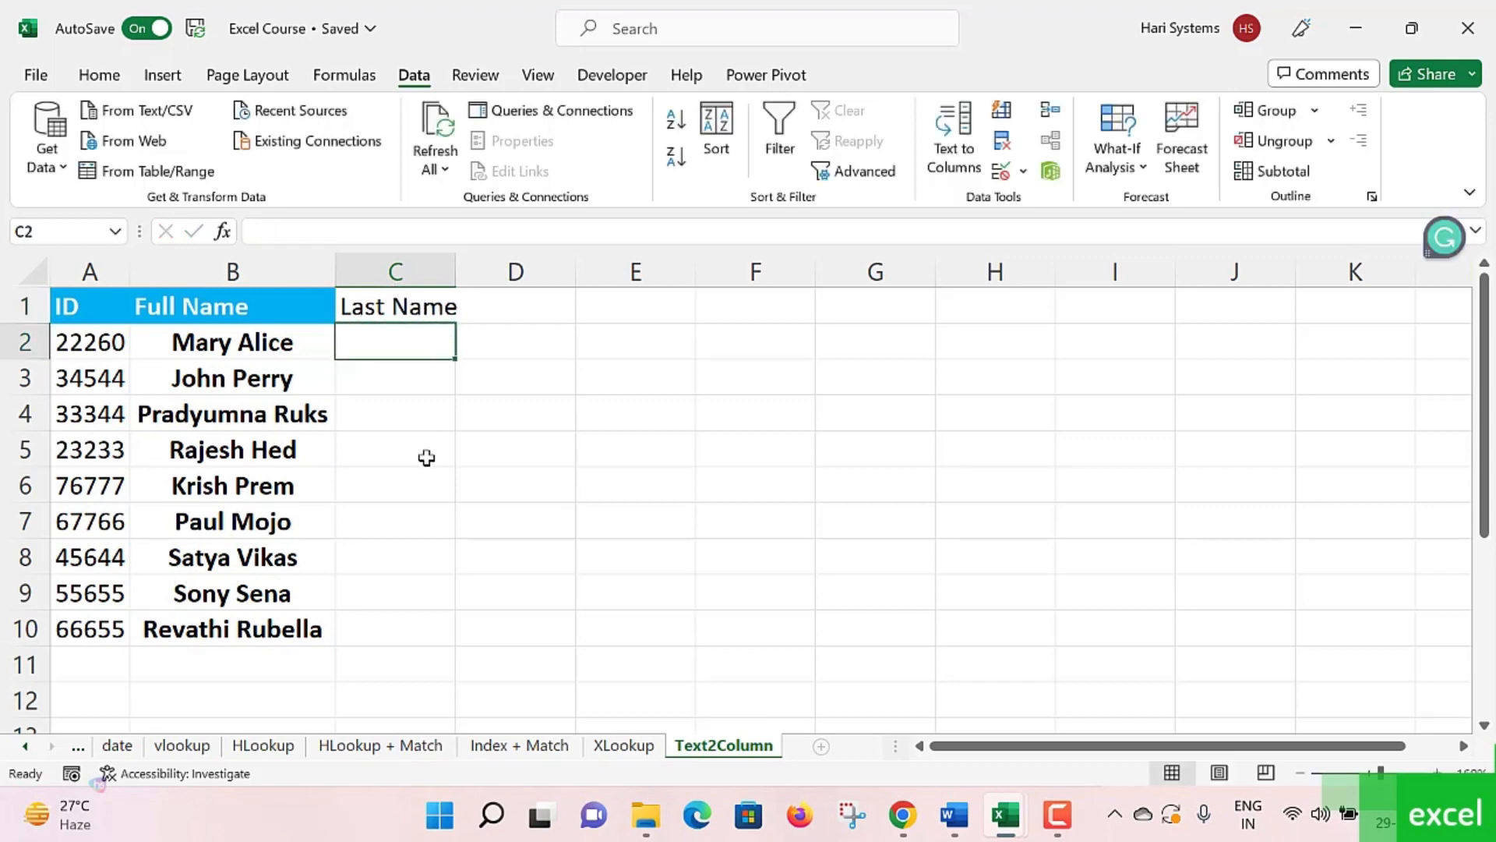
# Step: Enter the header "First Name" in cell D1
pyautogui.press('Up')
pyautogui.press('Right')
pyautogui.write('First Name')
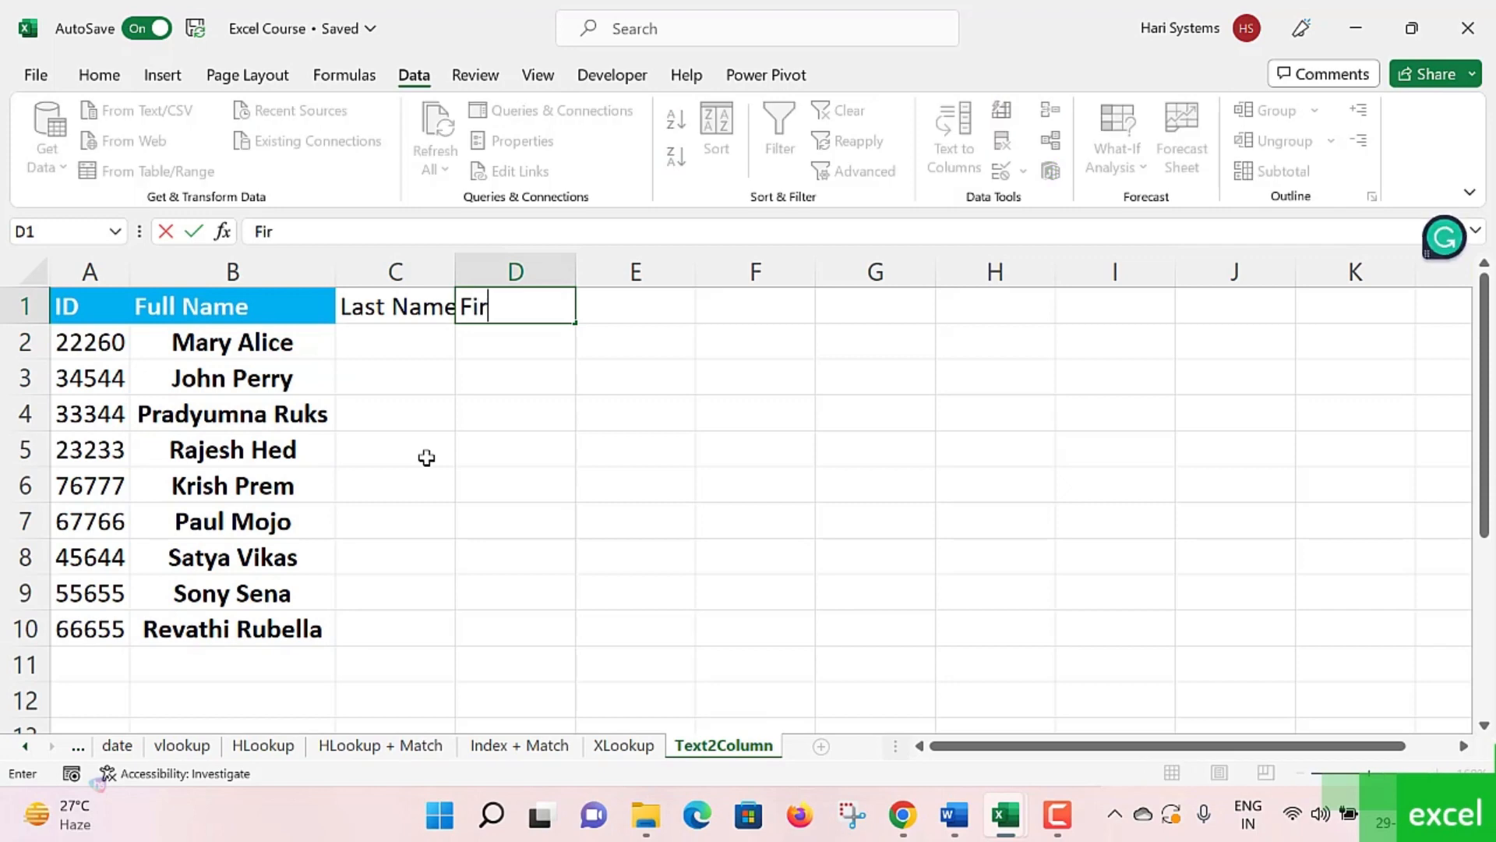
pyautogui.press('Return')
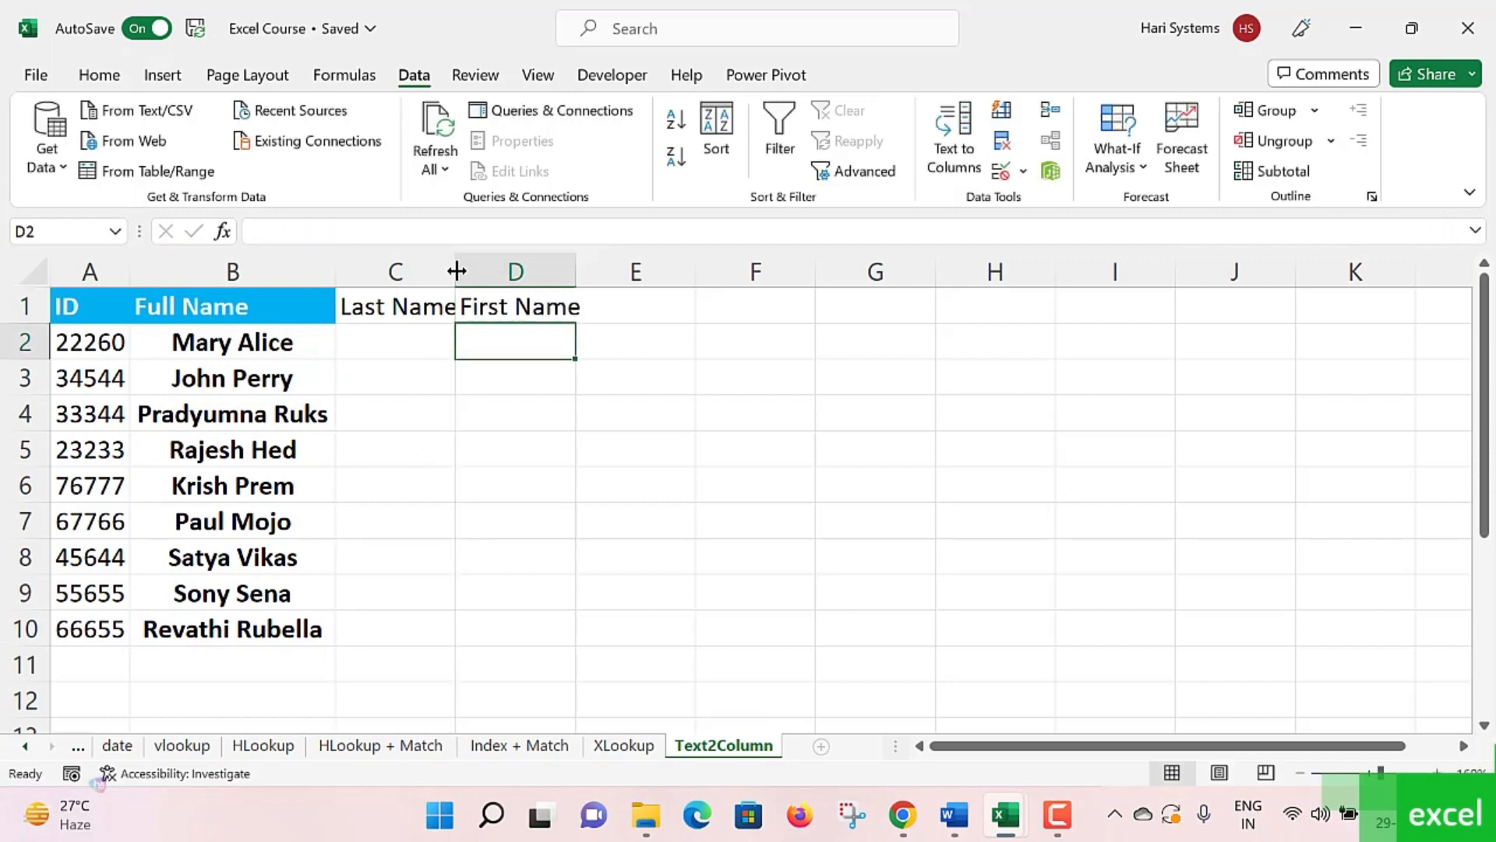
# Step: Format the headers in C1:D1 with a light blue fill and bold white text, matching the existing headers
pyautogui.moveTo(385, 314); pyautogui.dragTo(473, 300)
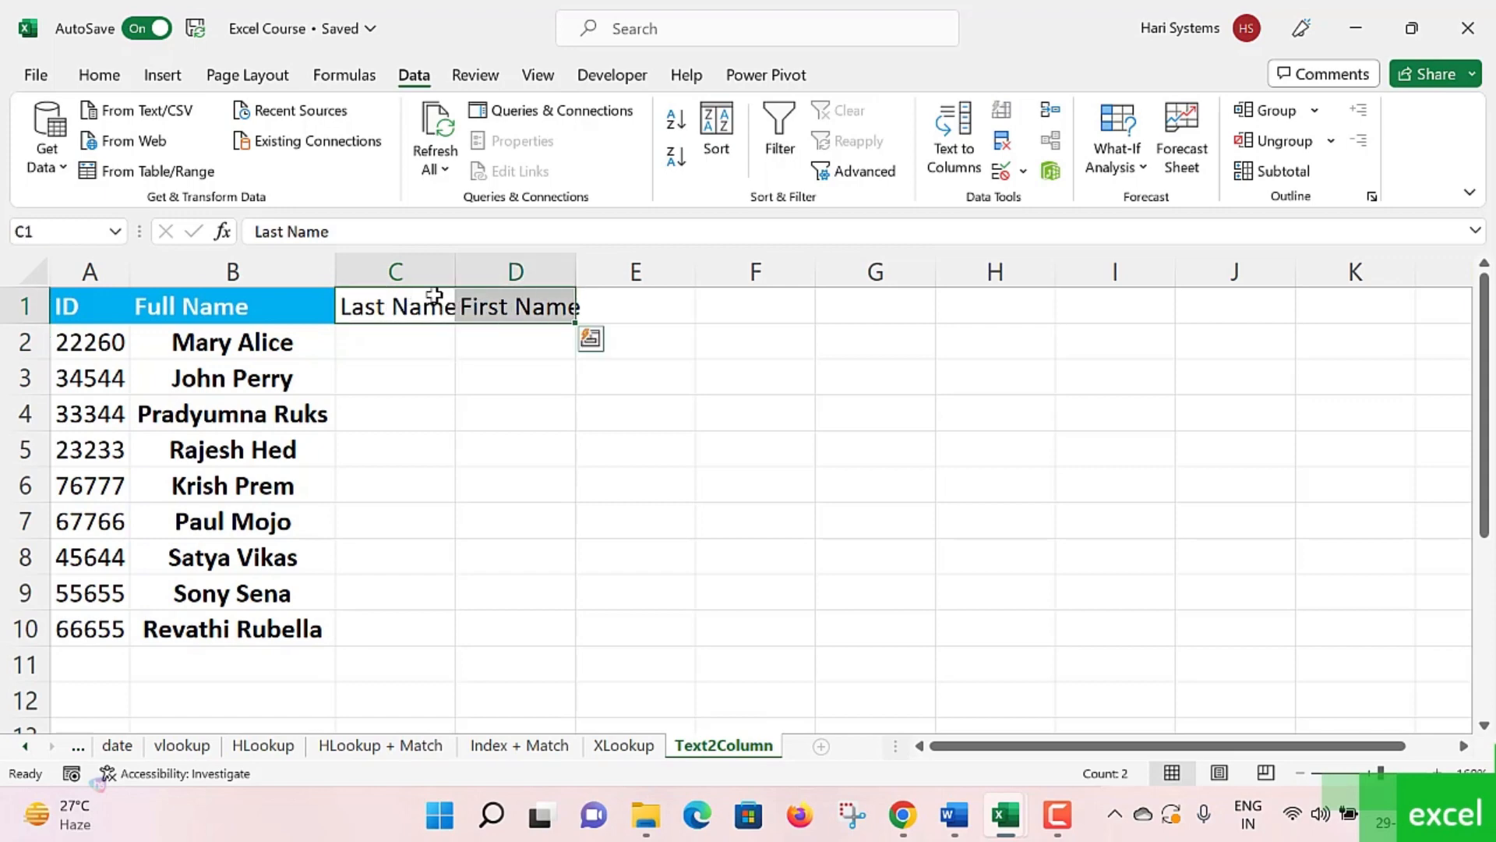
pyautogui.click(99, 74)
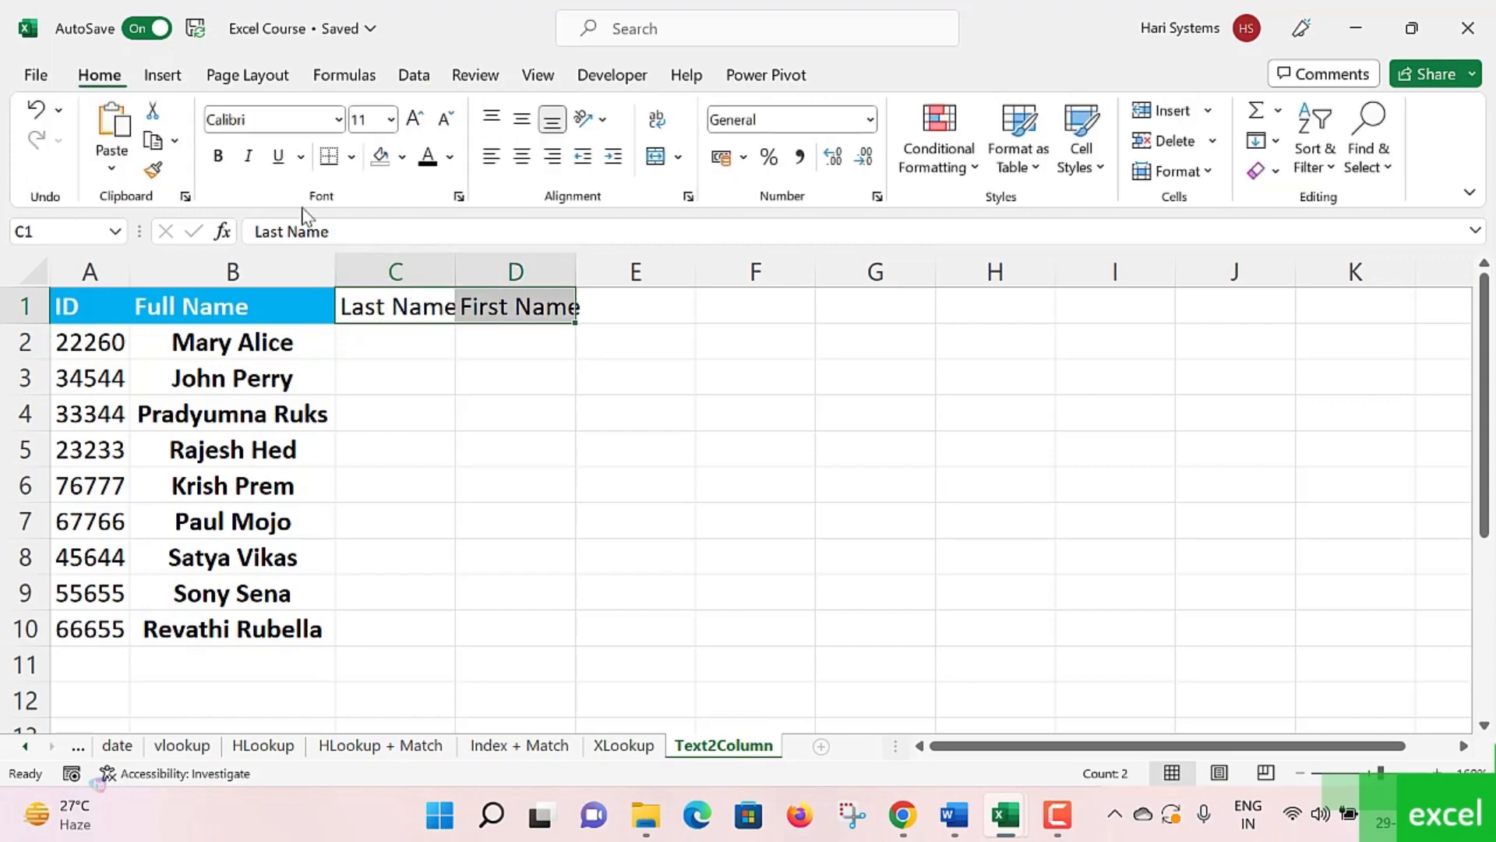
pyautogui.click(403, 157)
pyautogui.click(499, 376)
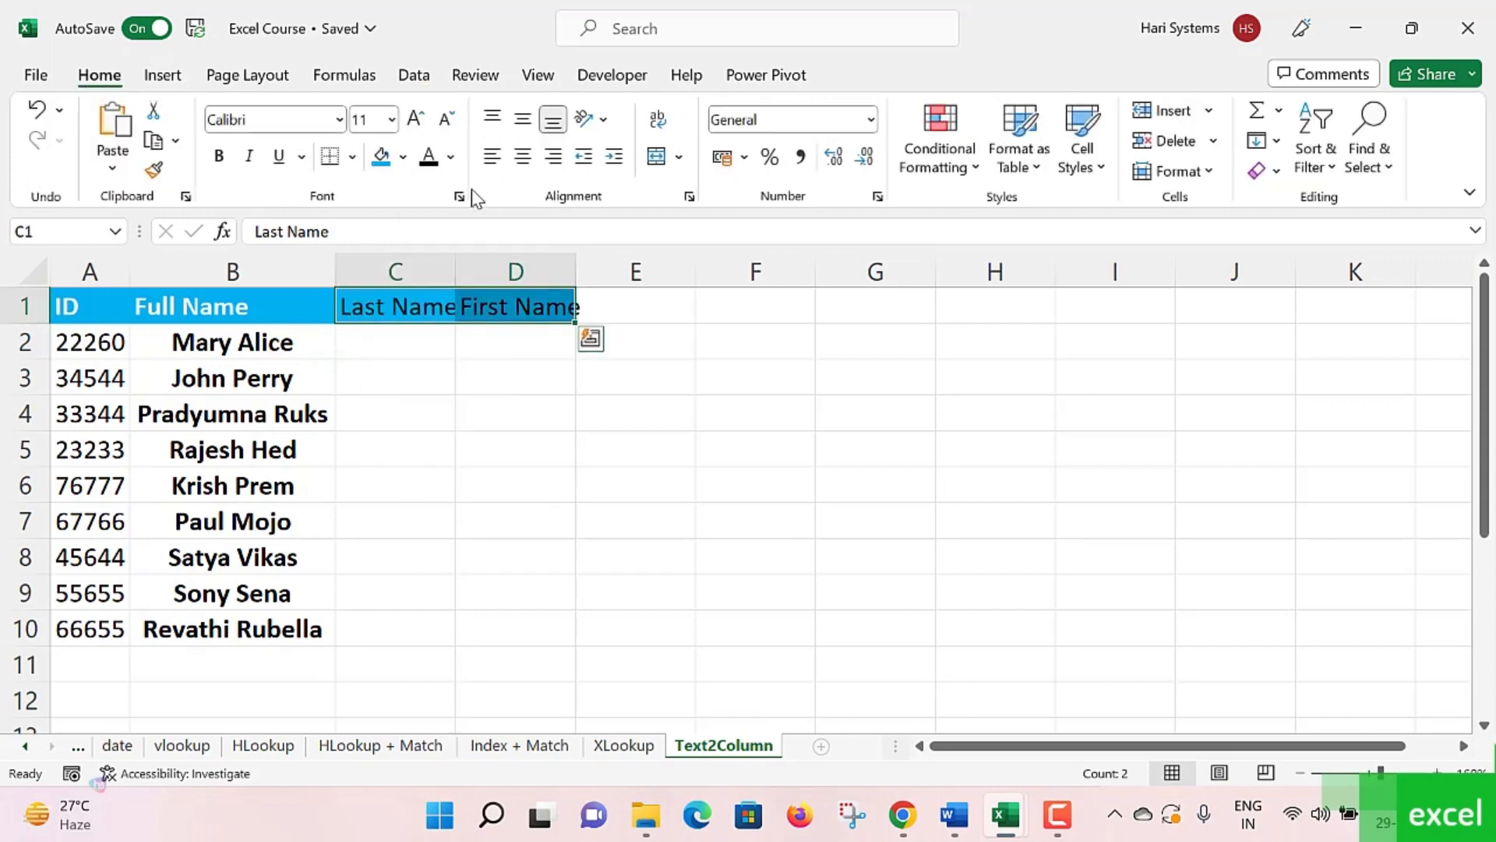
pyautogui.click(450, 156)
pyautogui.click(427, 251)
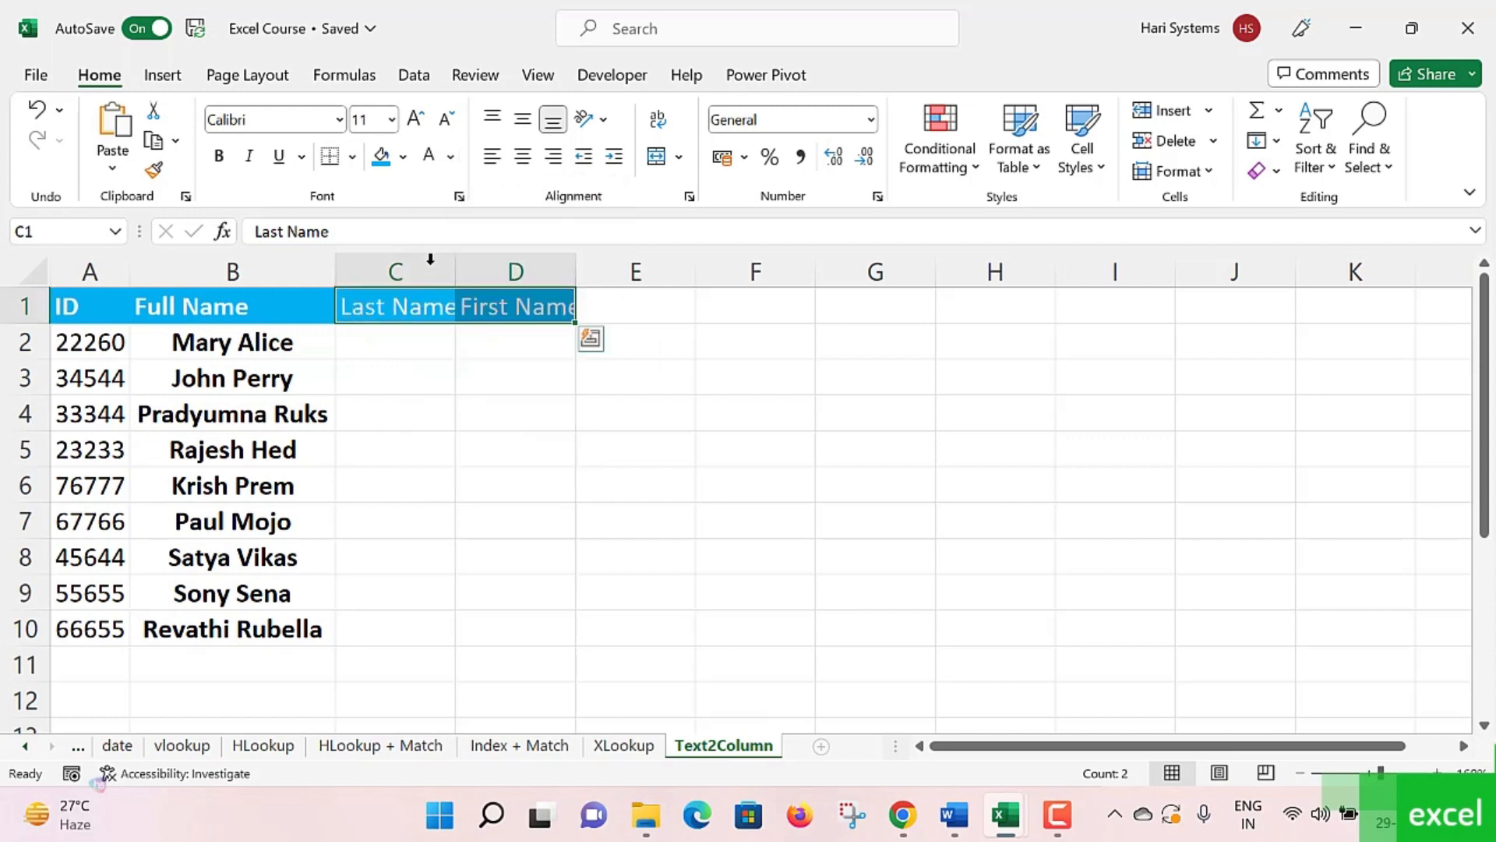
pyautogui.click(406, 371)
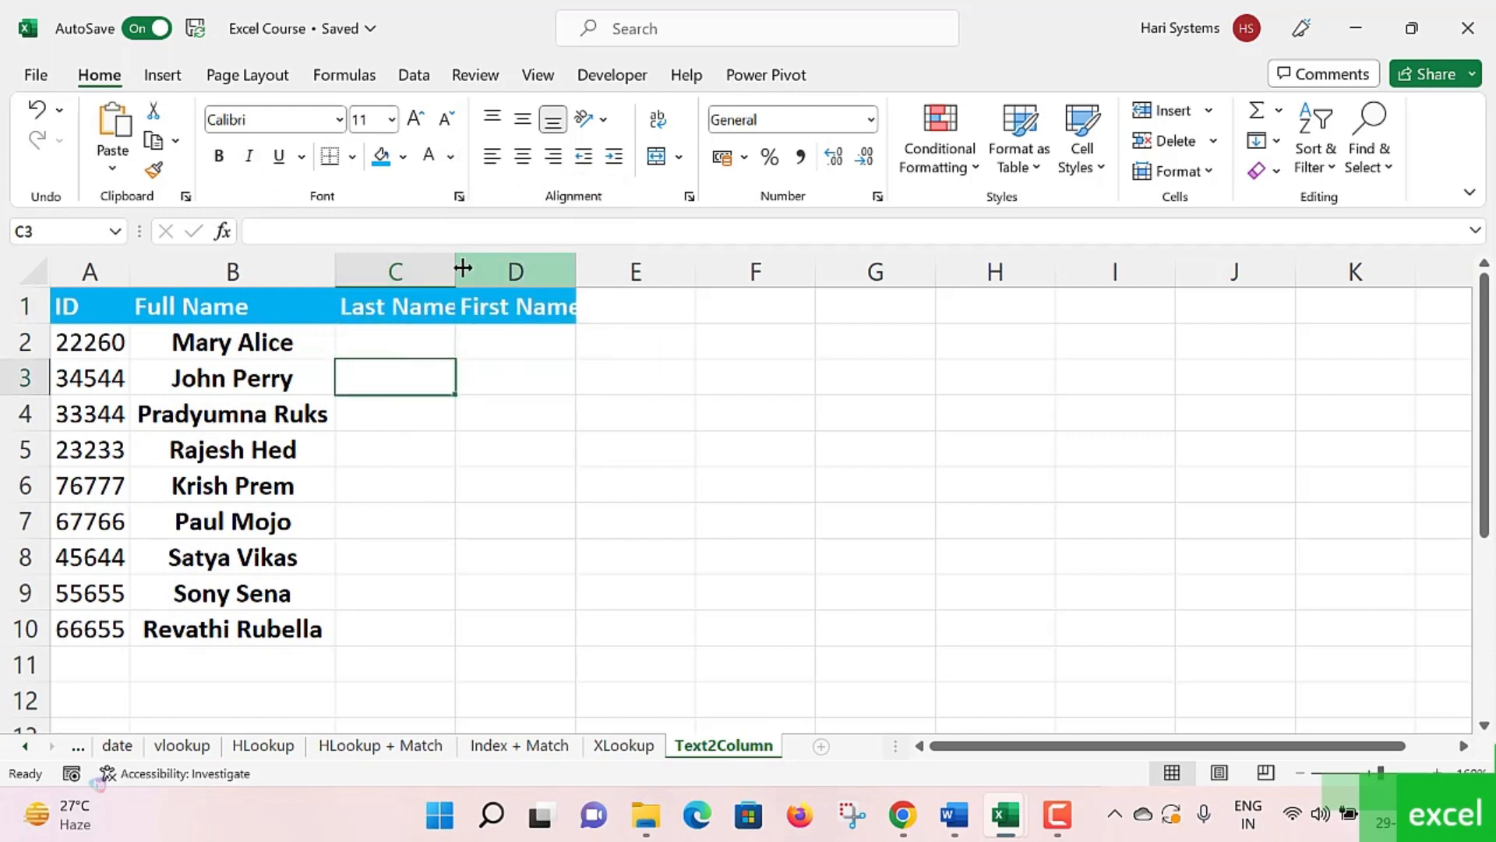
# Step: Widen columns C and D slightly so the Last Name and First Name headers fit inside their cells
pyautogui.moveTo(457, 267); pyautogui.dragTo(468, 269)
pyautogui.click(444, 405)
pyautogui.click(524, 311)
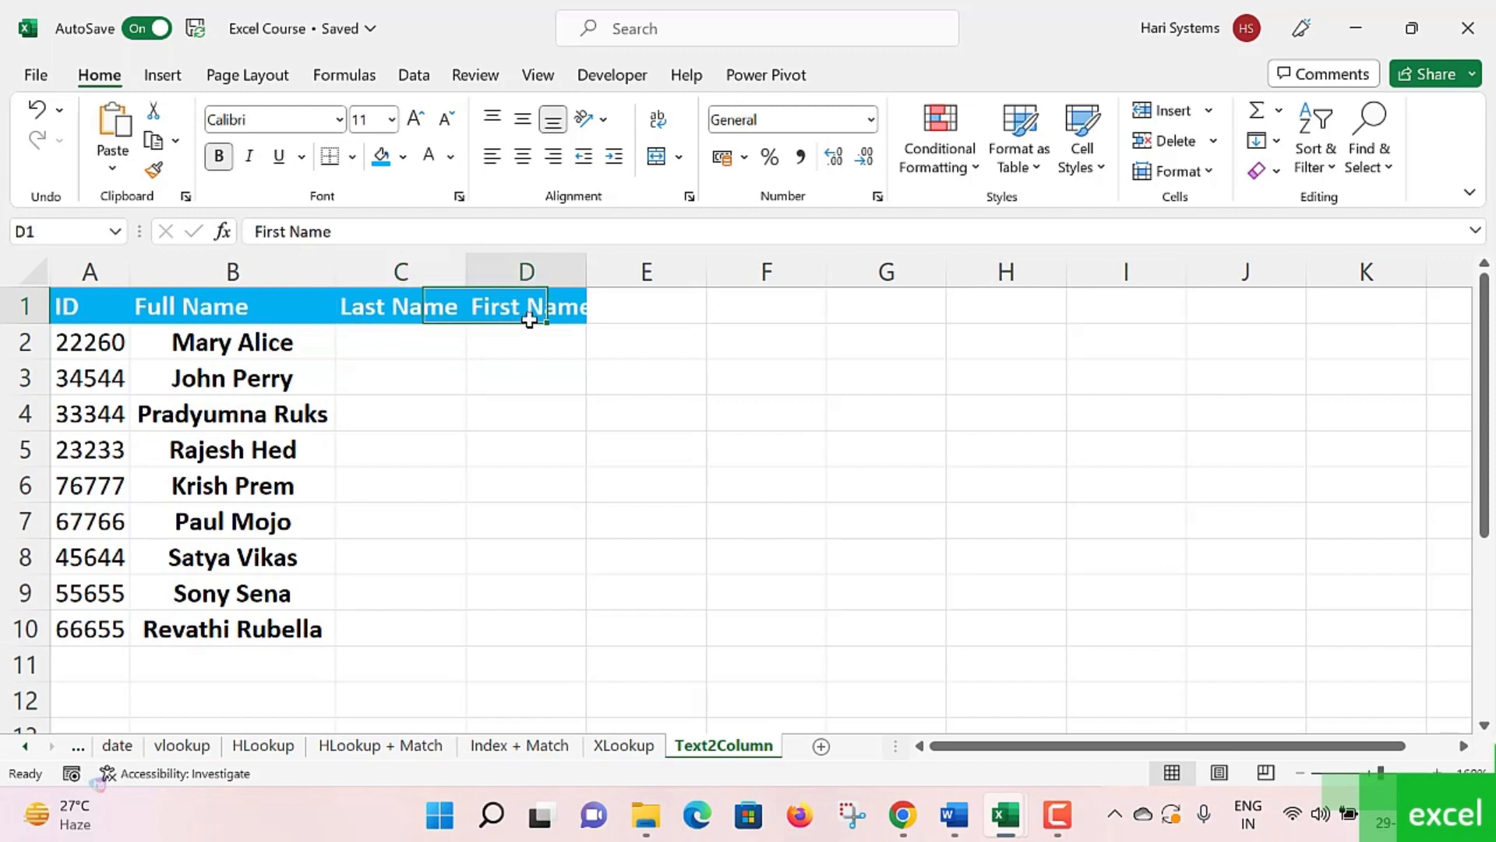
pyautogui.moveTo(588, 262); pyautogui.dragTo(602, 264)
pyautogui.click(476, 404)
# Step: Start Text to Columns on the full names in B2:B10, keep the Delimited data type and continue to the delimiter settings
pyautogui.click(424, 350)
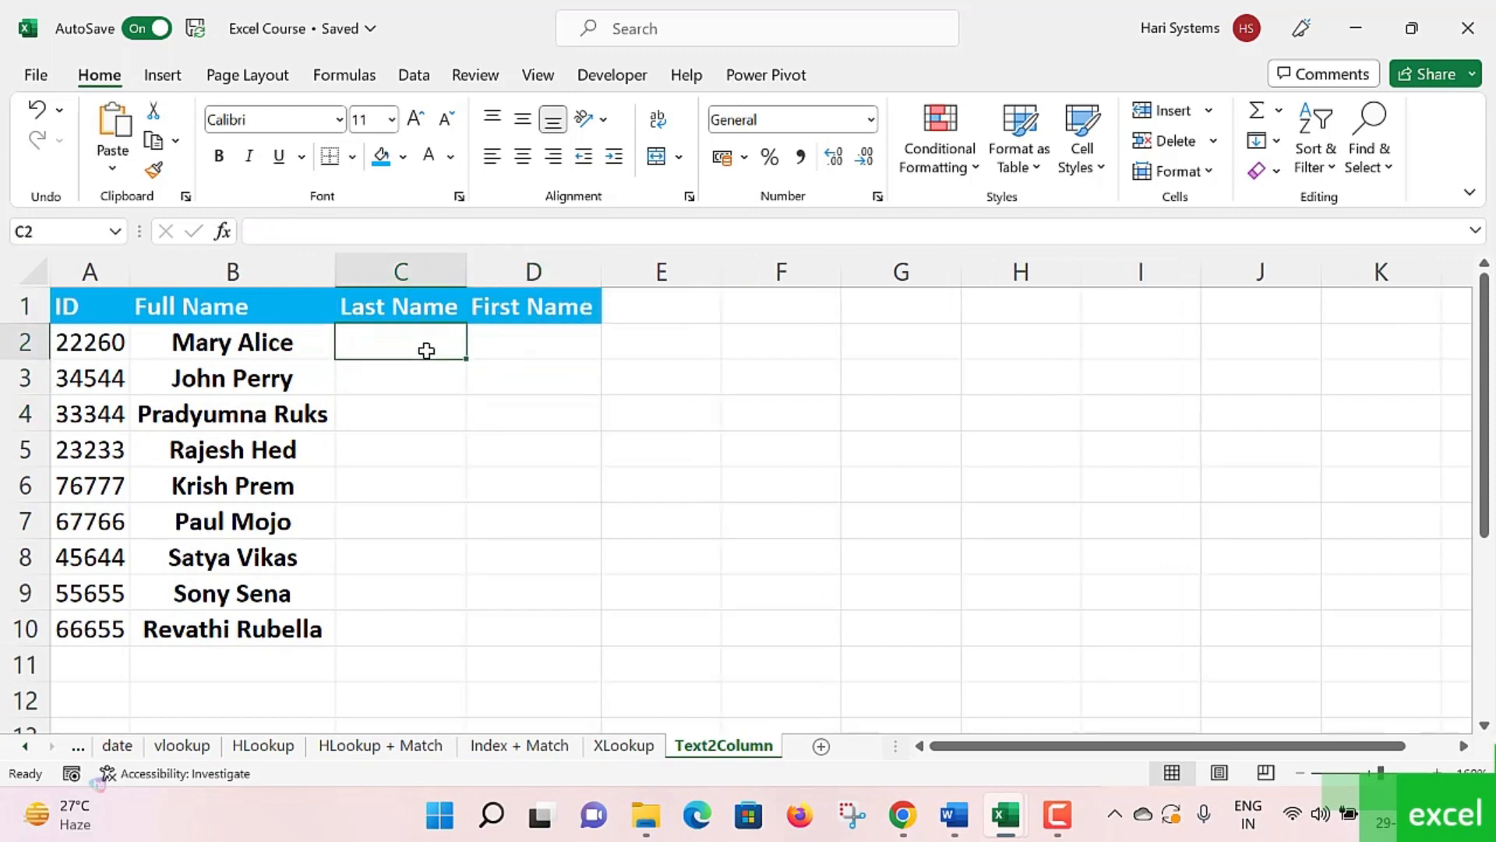
pyautogui.click(310, 344)
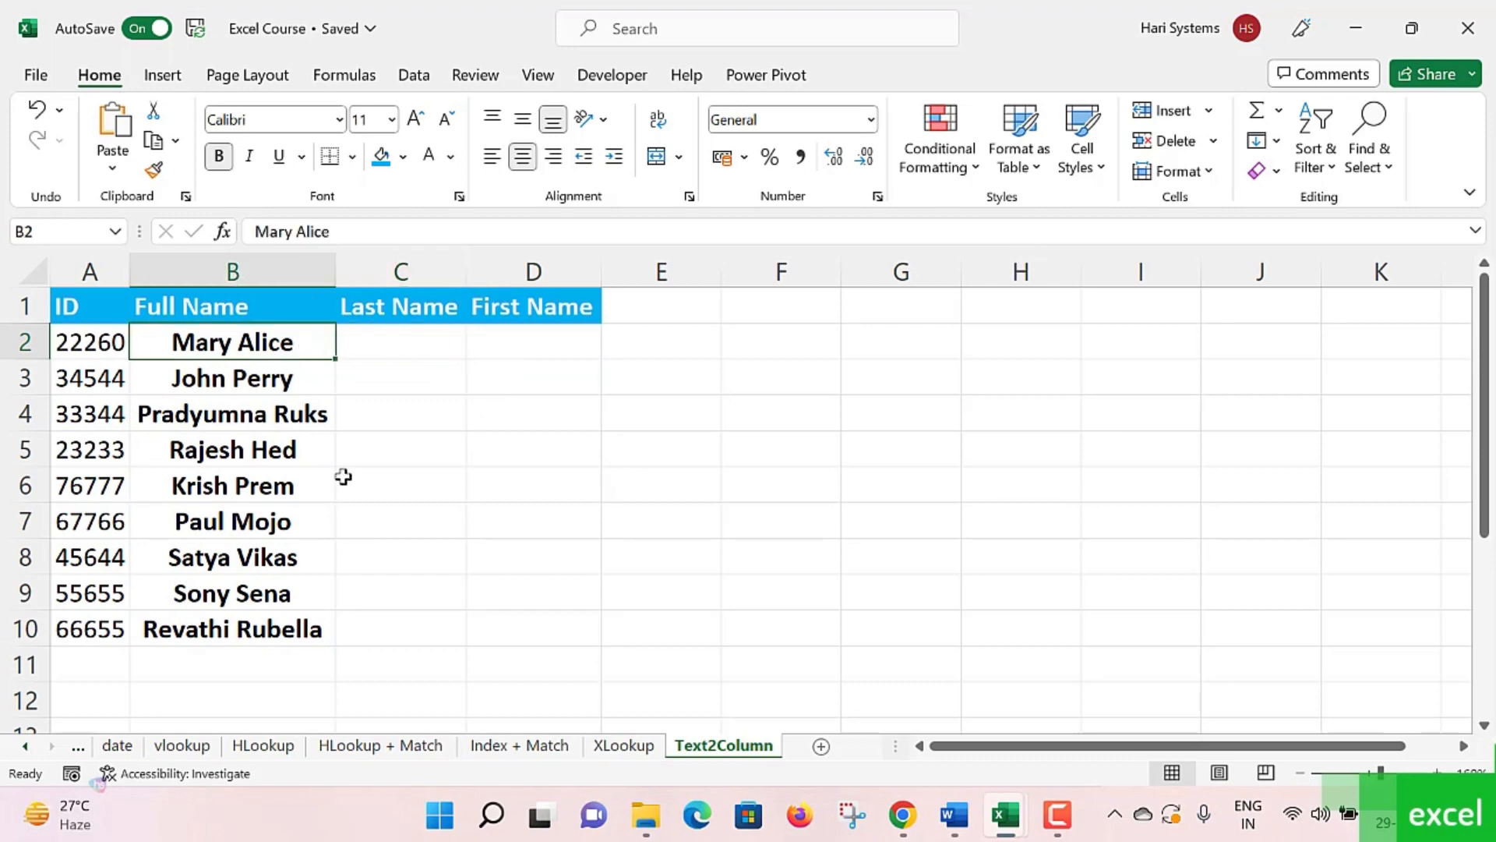
pyautogui.click(361, 452)
pyautogui.moveTo(304, 338); pyautogui.dragTo(310, 628)
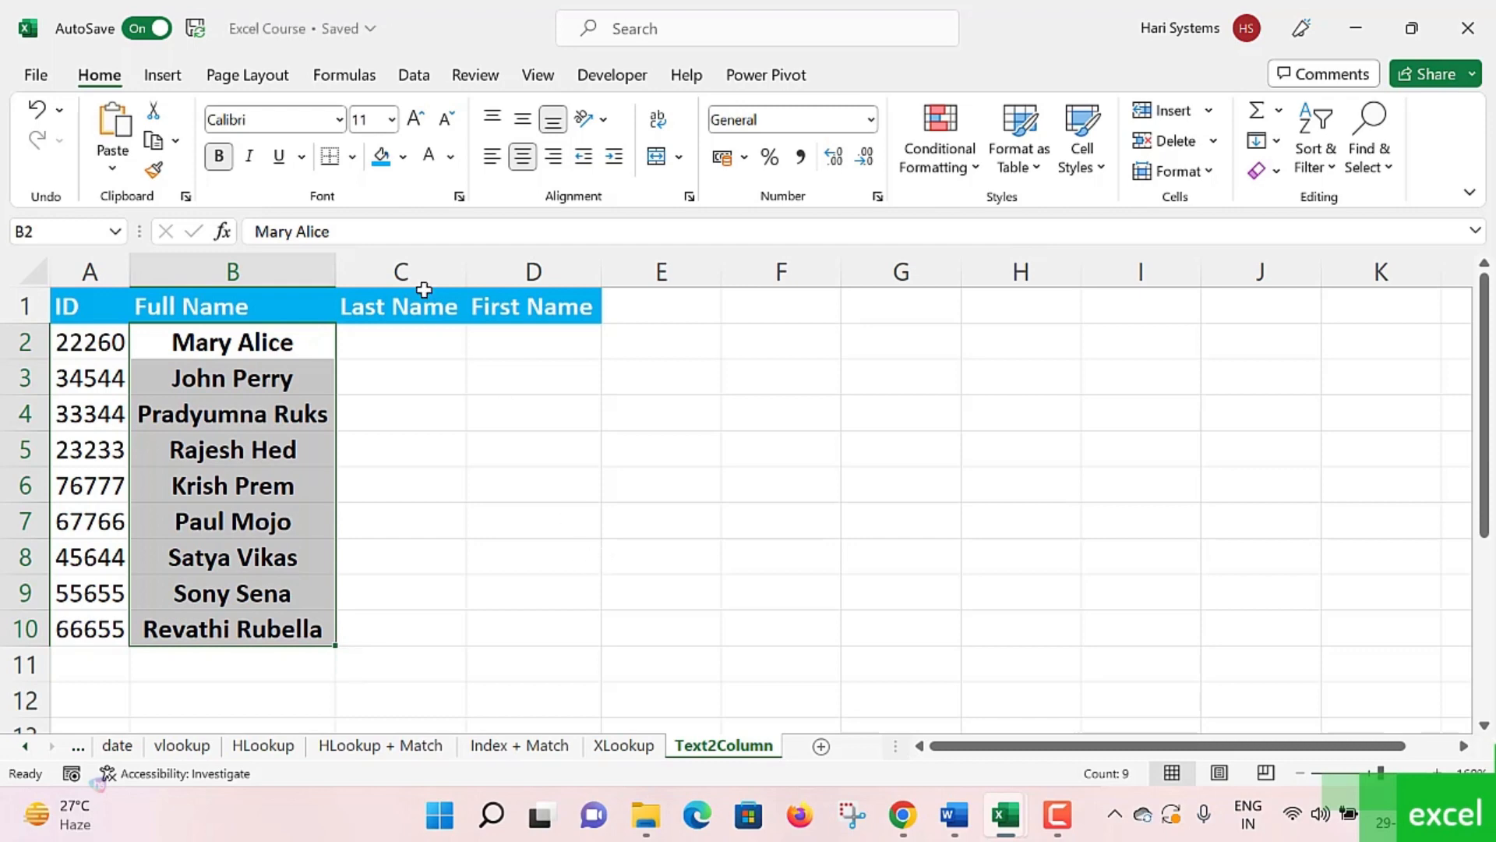
pyautogui.click(417, 76)
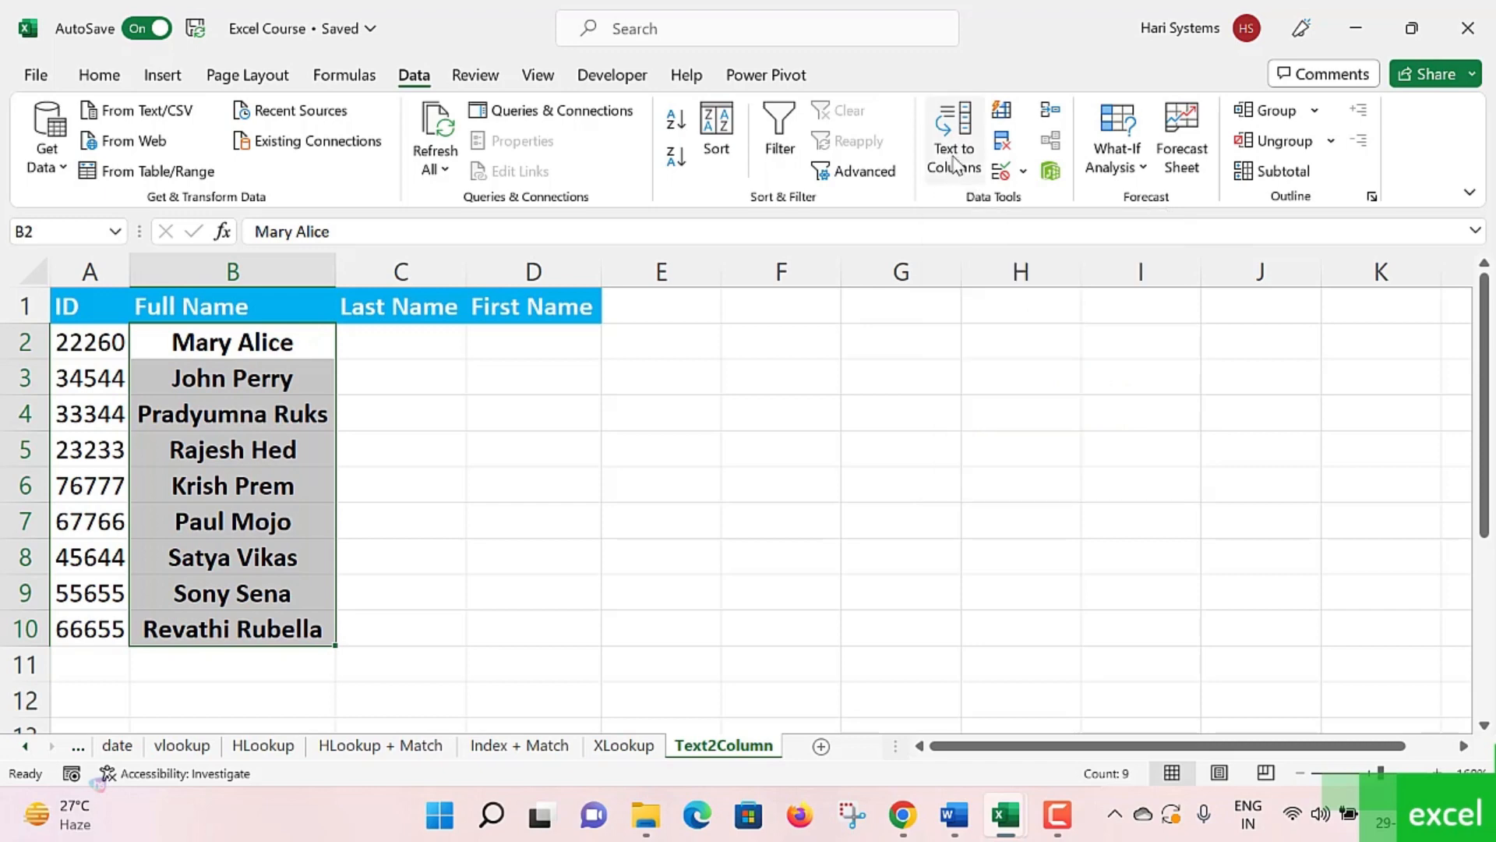
pyautogui.click(954, 140)
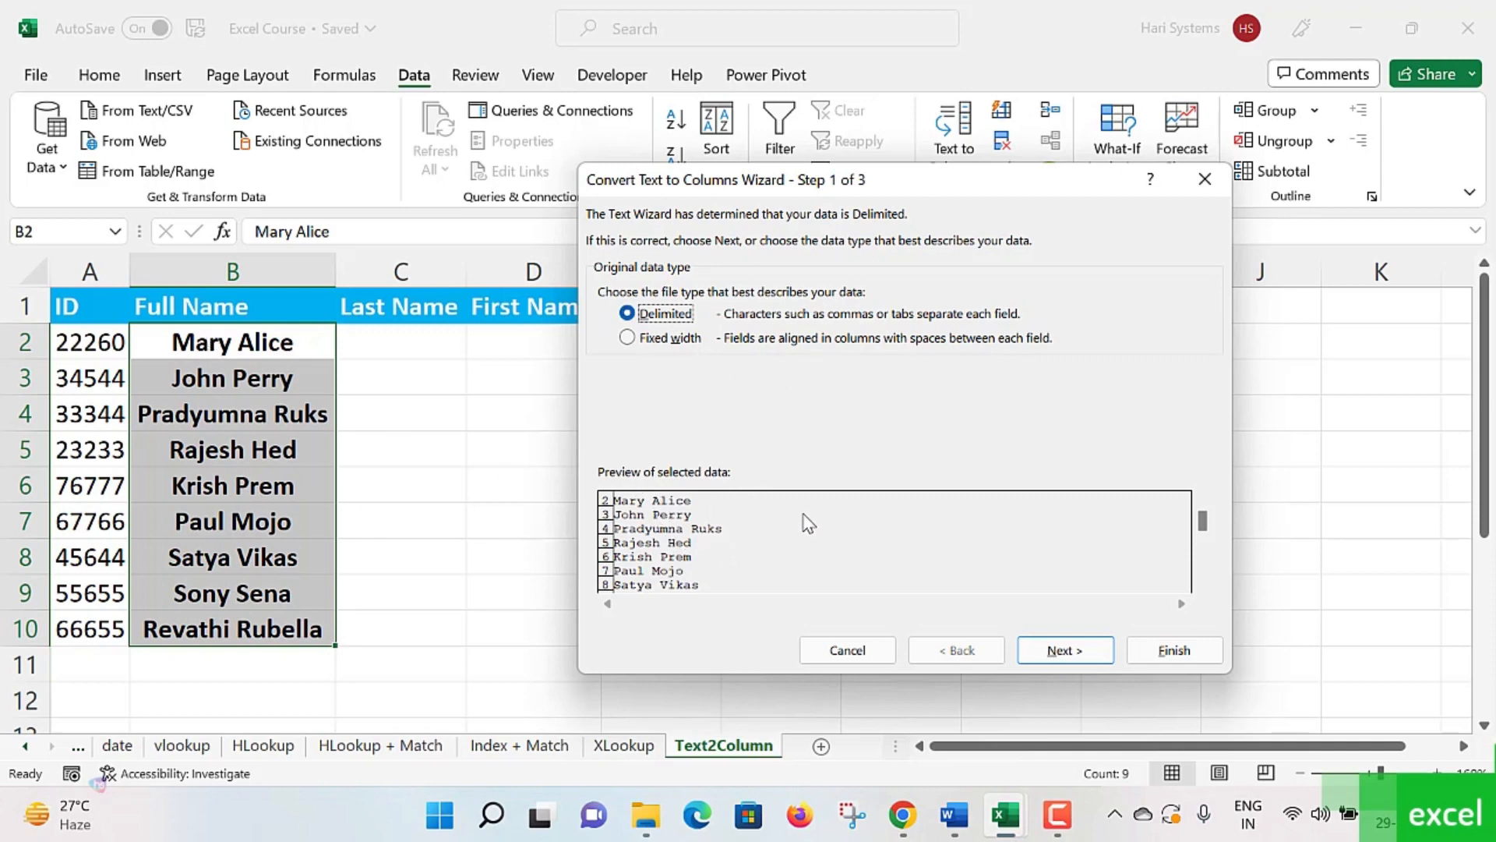
pyautogui.click(1078, 655)
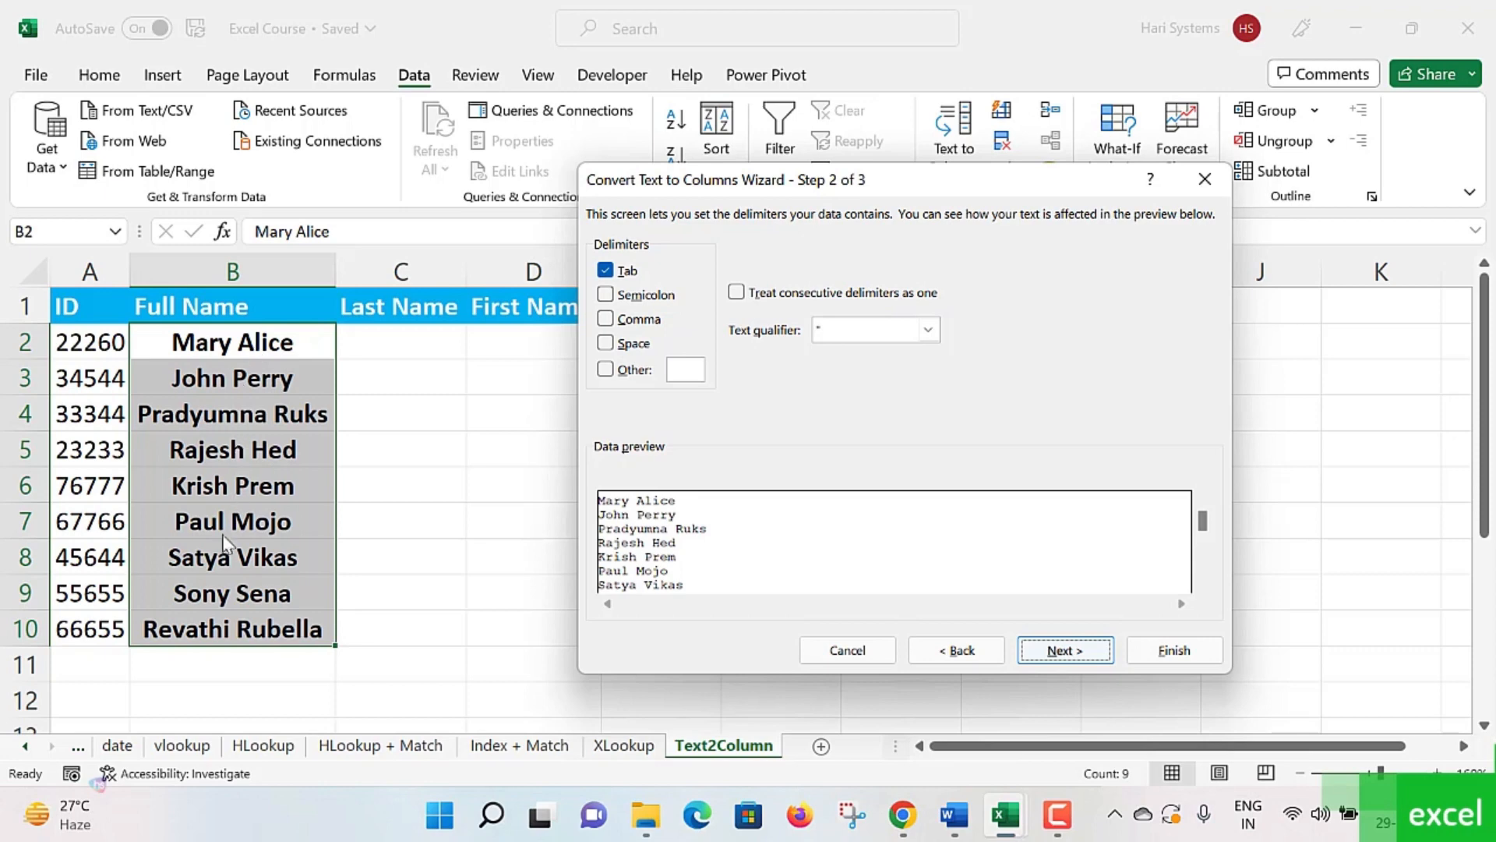
# Step: Try the Space, Comma and Semicolon delimiters on and off to compare their effect in the data preview
pyautogui.click(605, 343)
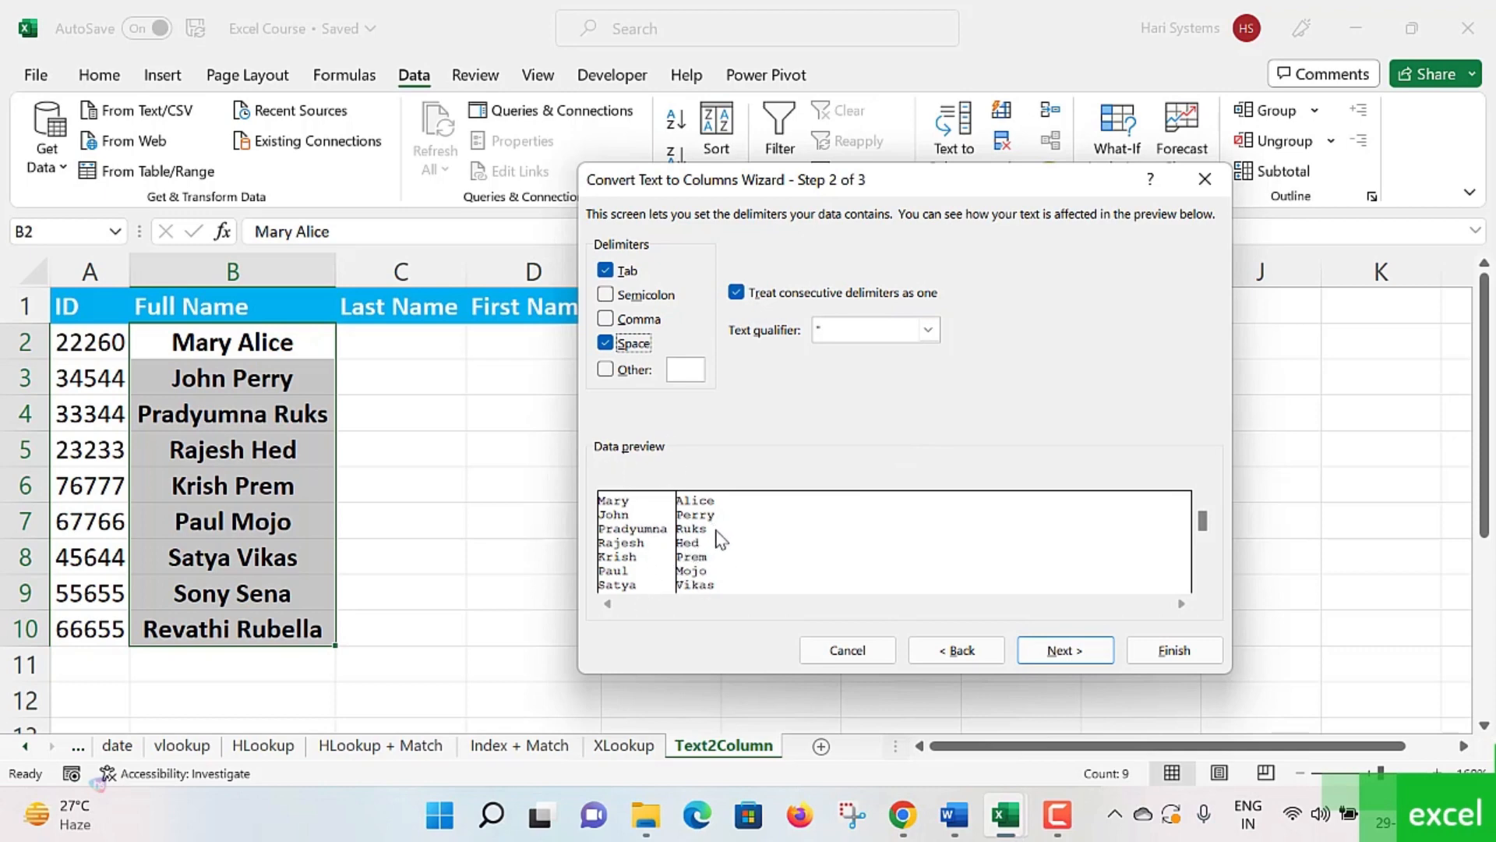
pyautogui.click(605, 343)
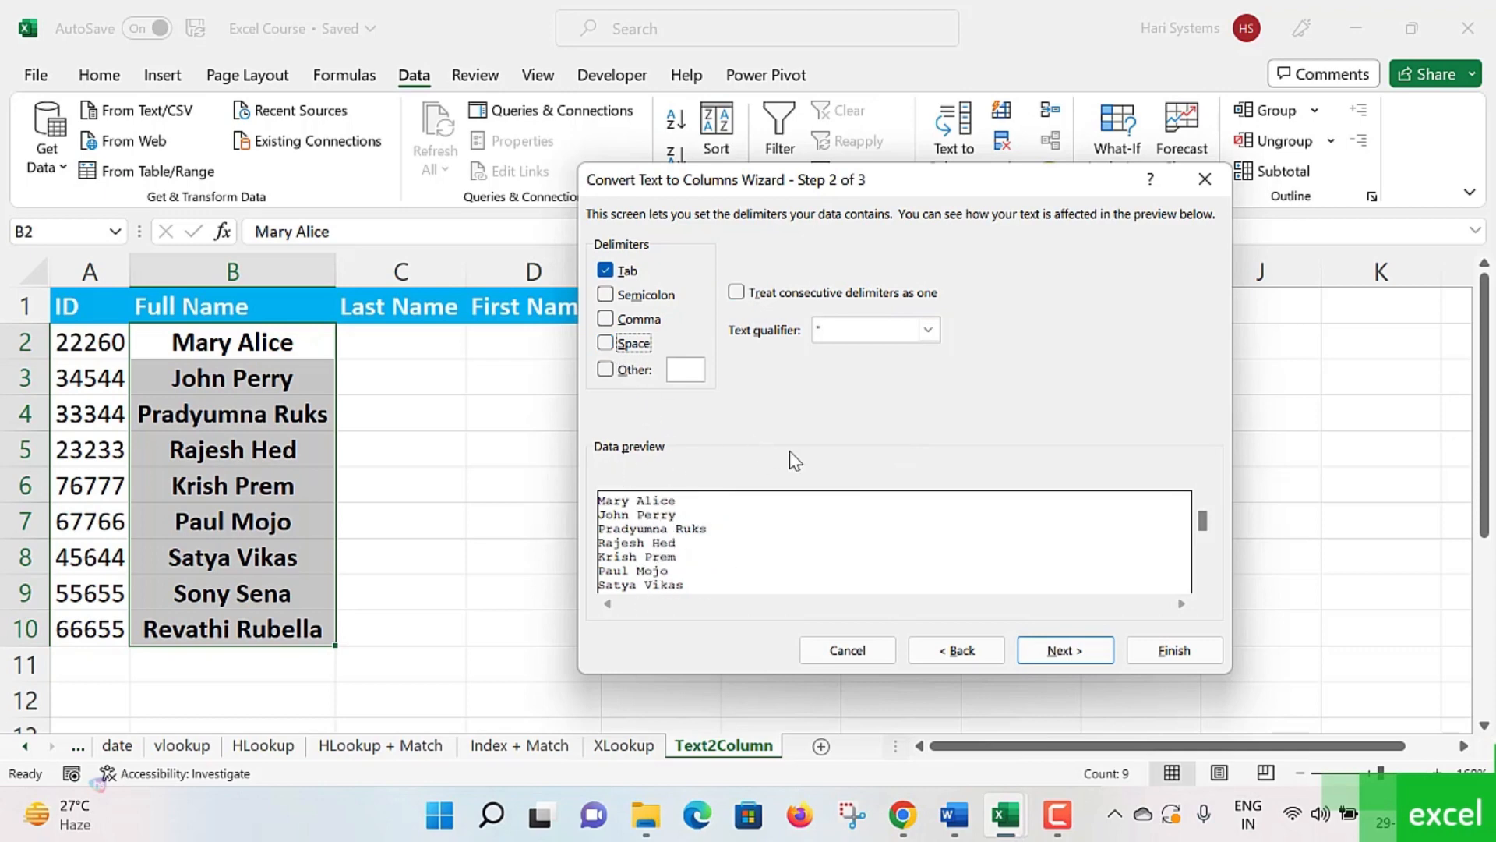
pyautogui.click(619, 350)
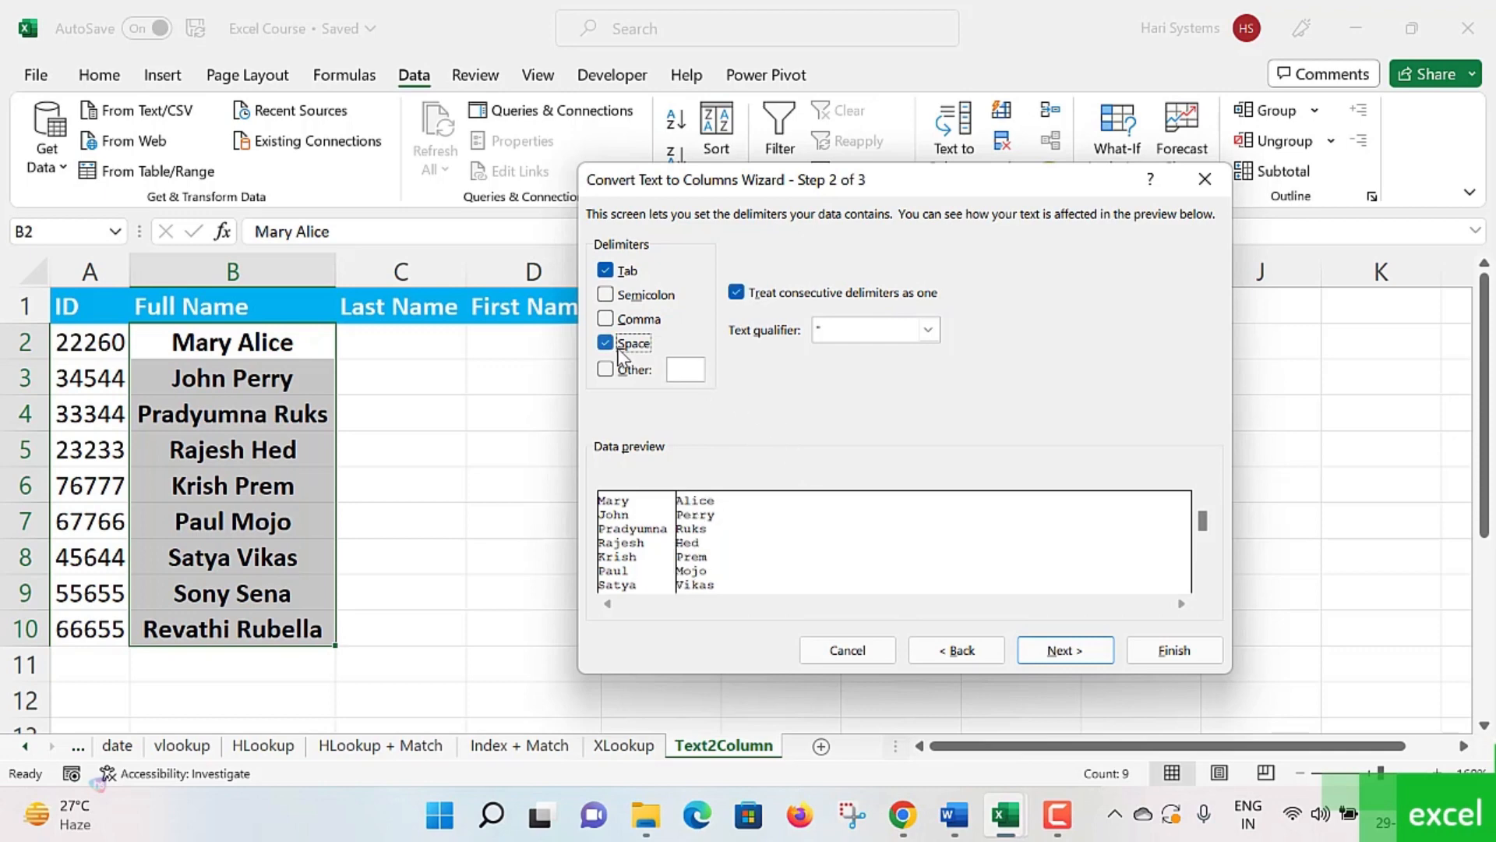
pyautogui.click(606, 344)
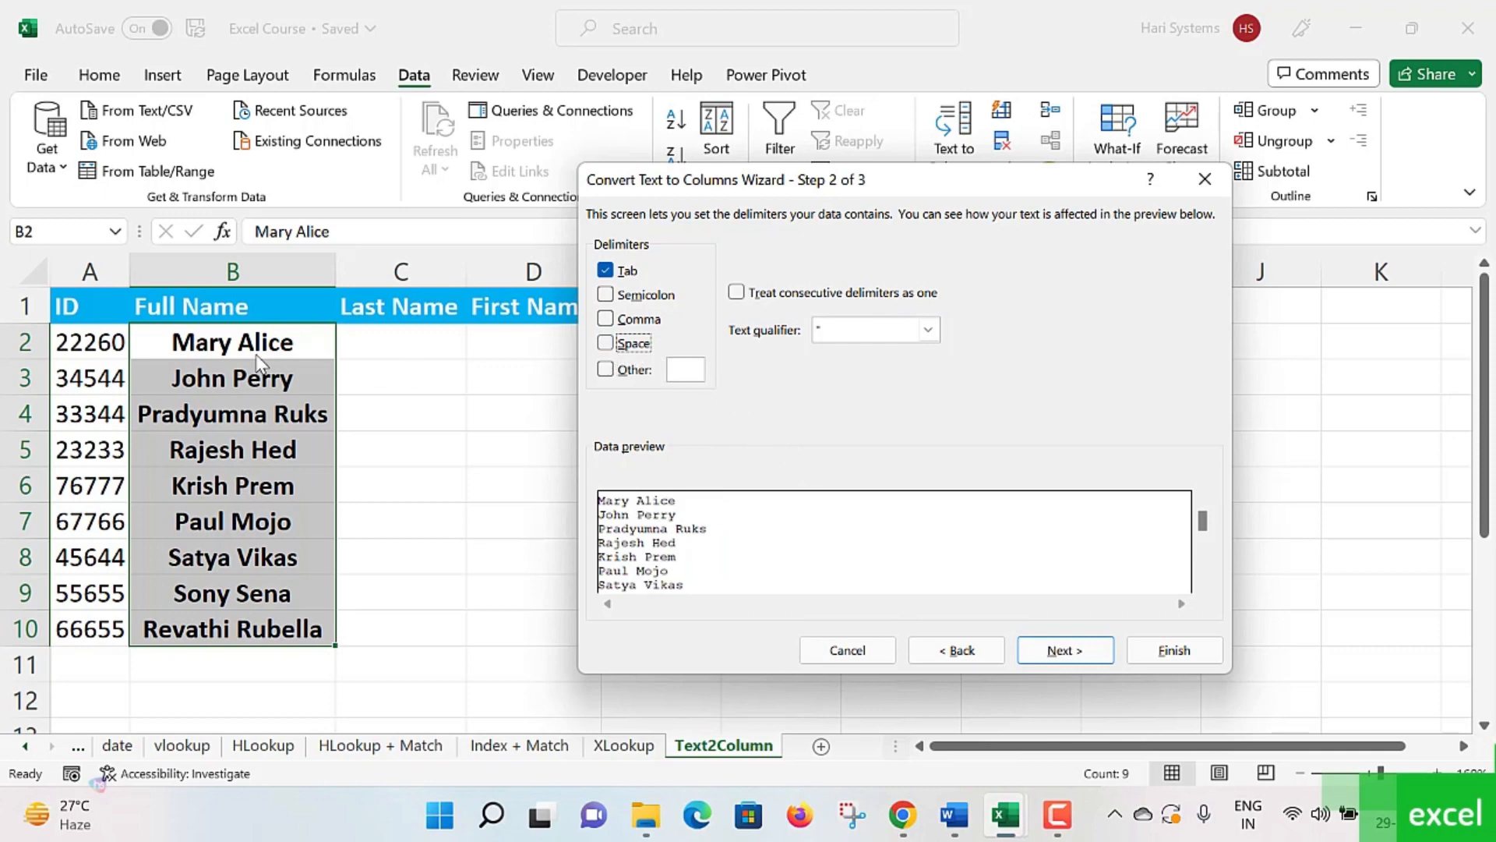
pyautogui.click(607, 320)
pyautogui.click(607, 296)
pyautogui.click(606, 296)
# Step: Enable the Space delimiter alongside Tab and choose the double quotation mark as the text qualifier
pyautogui.click(607, 343)
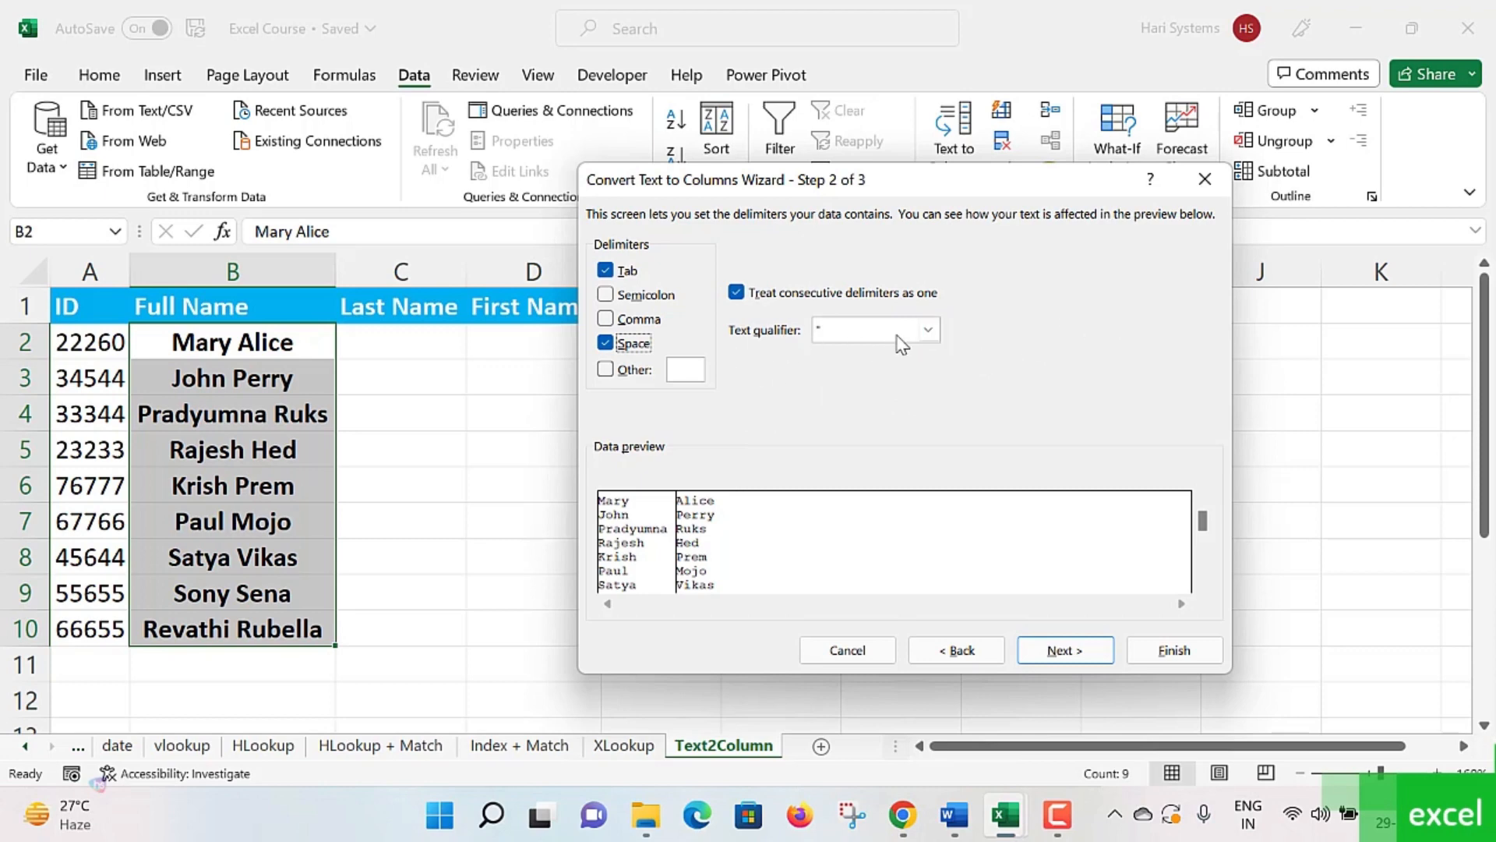
pyautogui.click(928, 331)
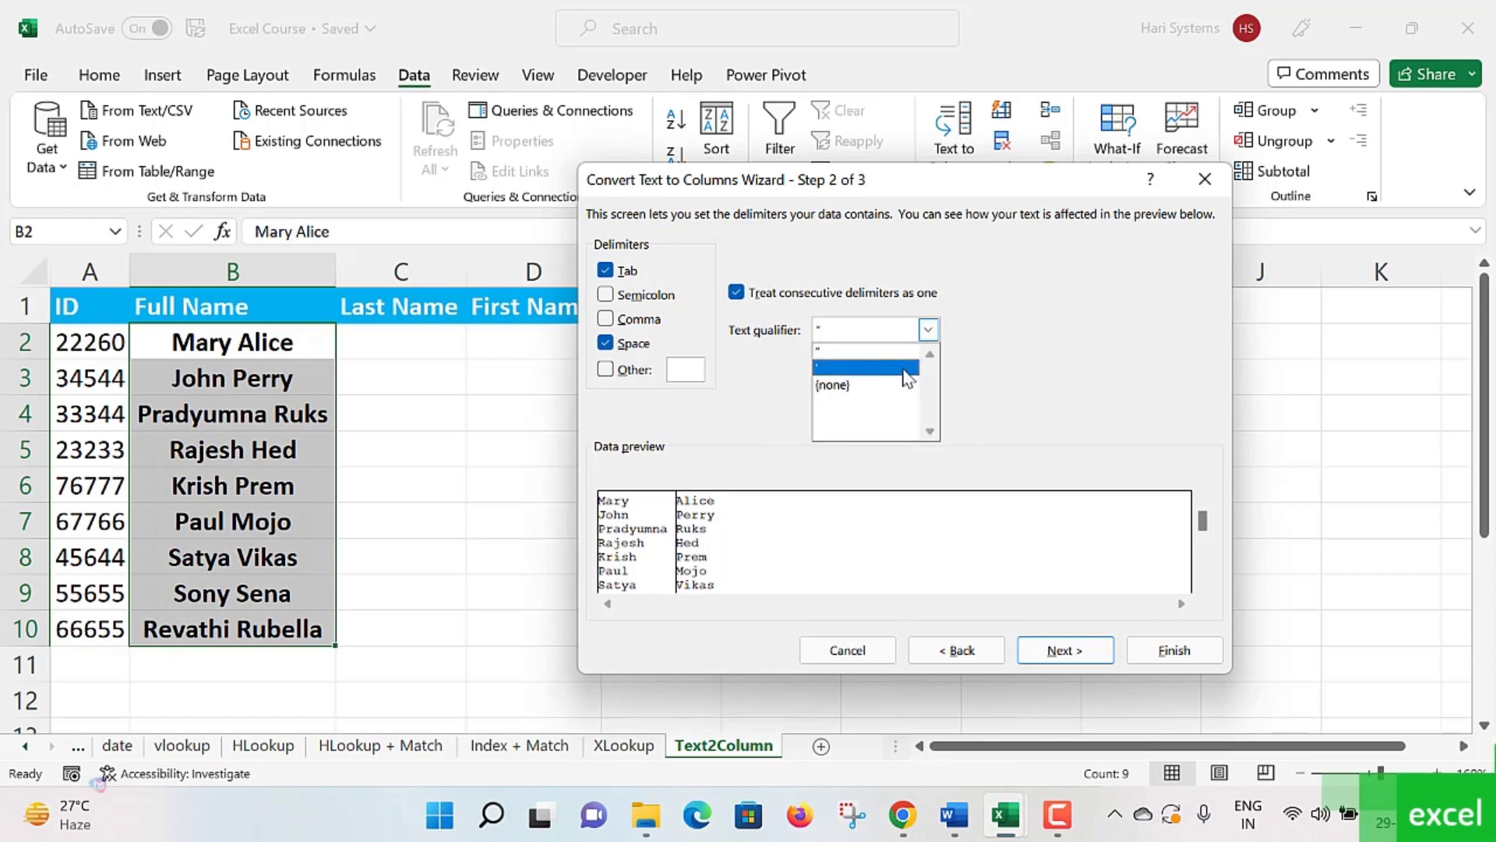
pyautogui.click(903, 349)
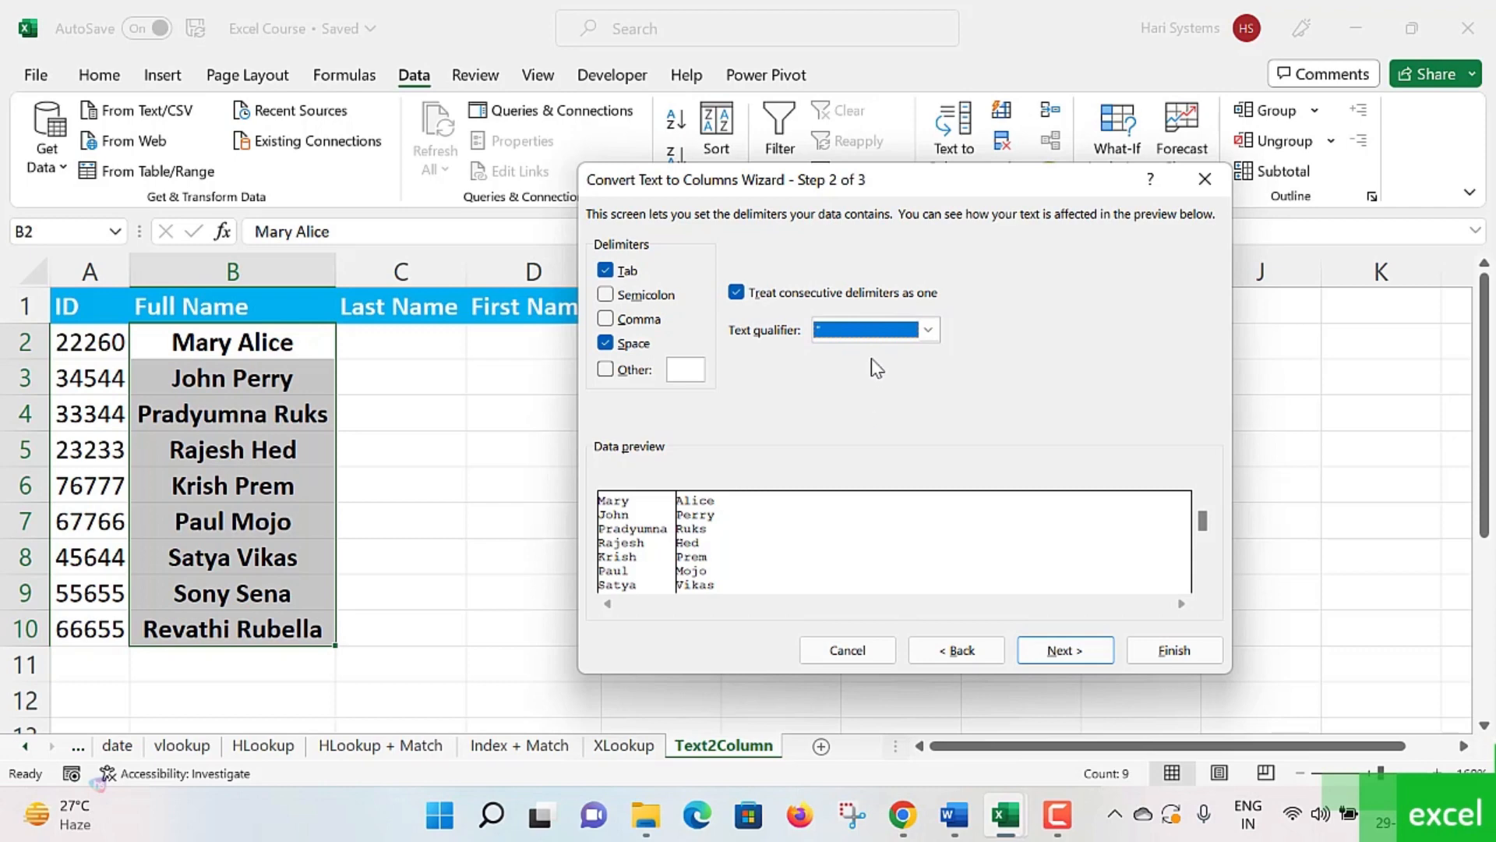
# Step: Continue to the column data format settings and view the advanced text import settings, closing them without changes
pyautogui.click(1065, 652)
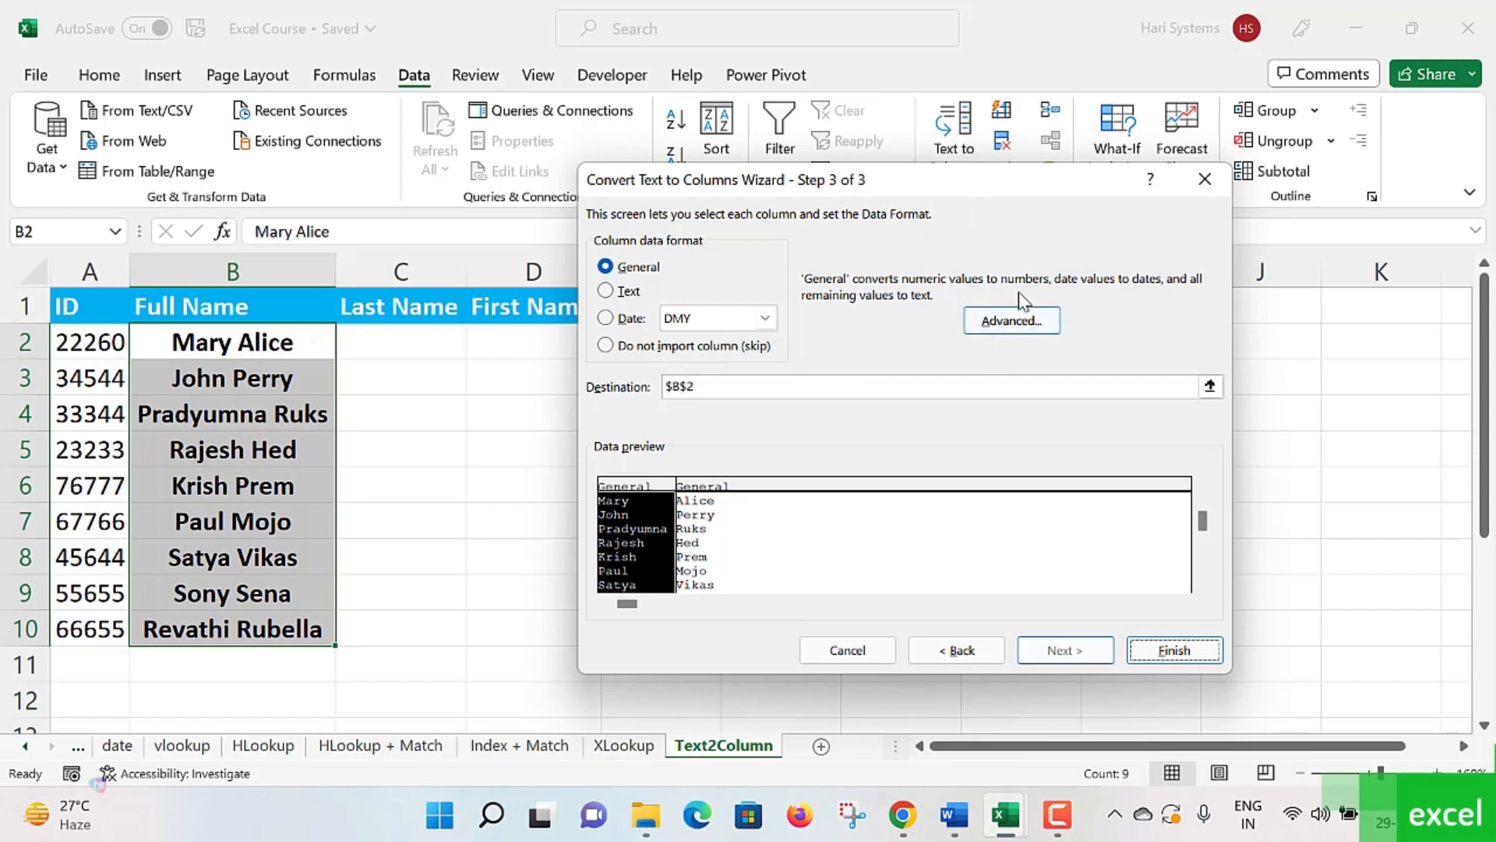
pyautogui.click(1024, 321)
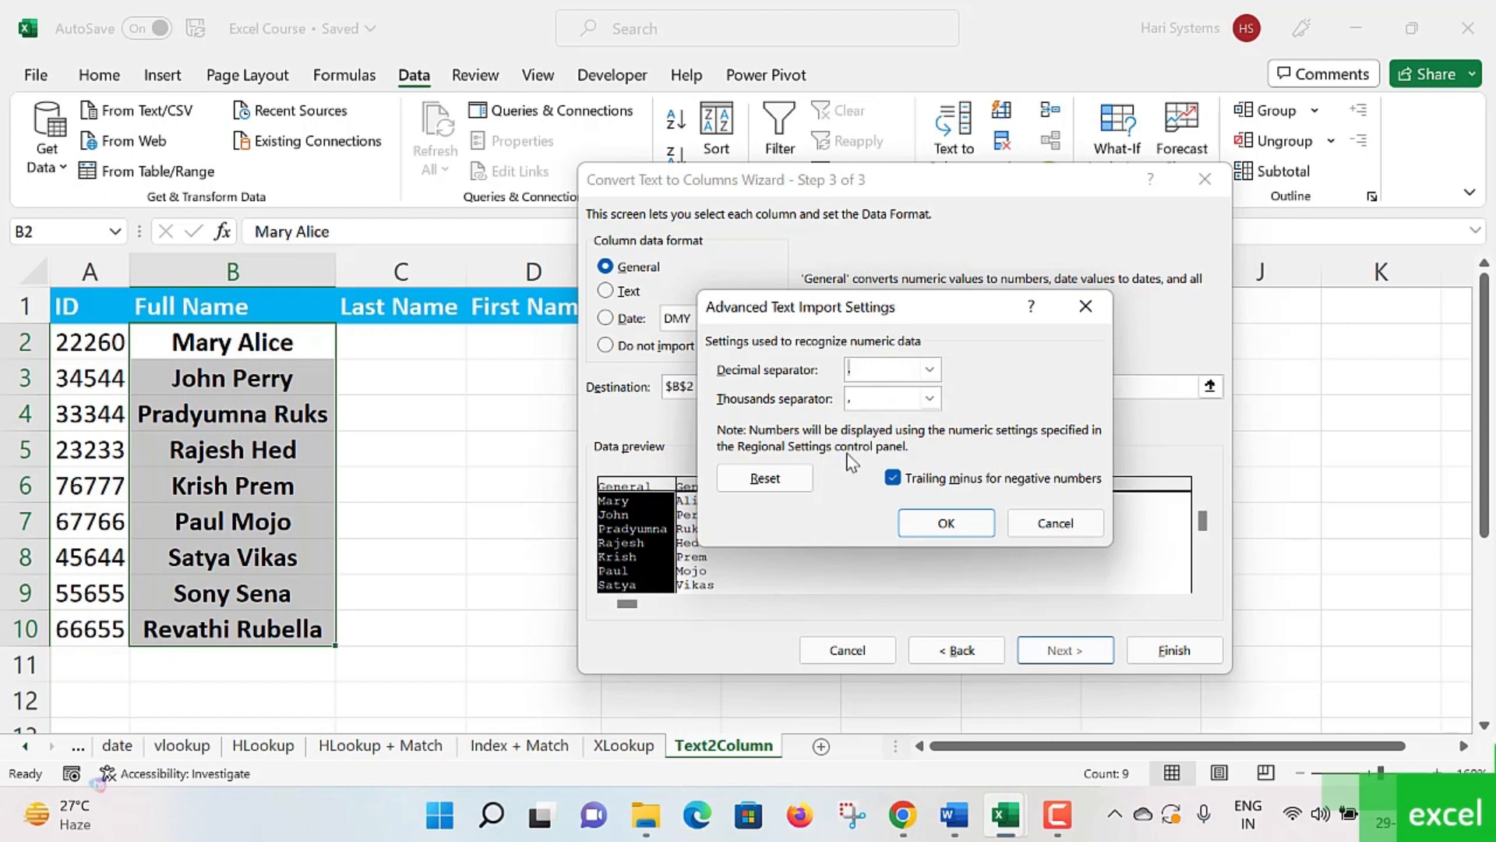
pyautogui.click(1056, 523)
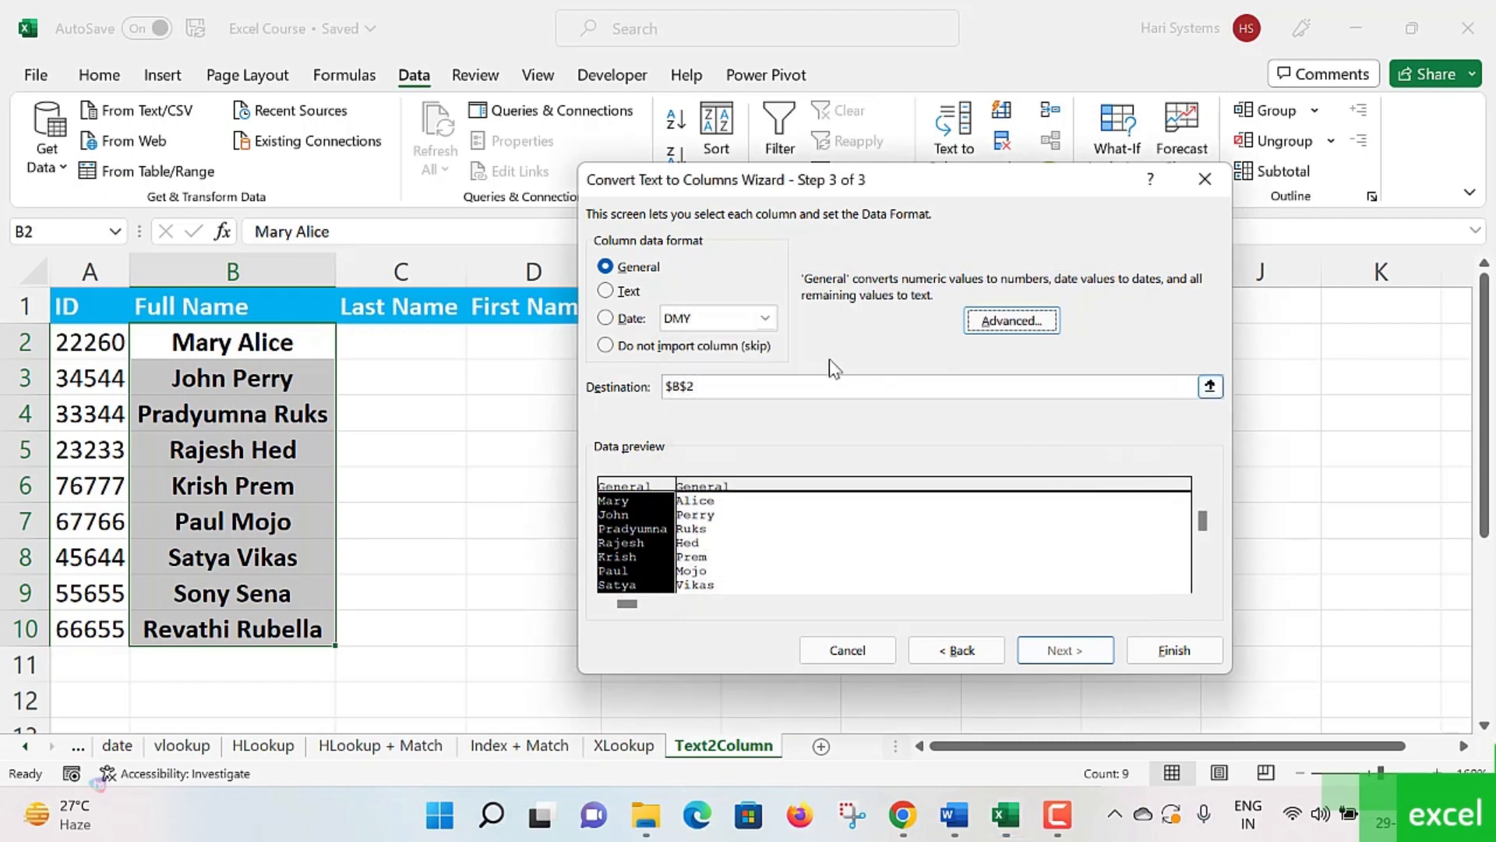
# Step: Try the Text column format, restore General, recheck the delimiter settings and finish the split with B2 as the destination
pyautogui.click(632, 295)
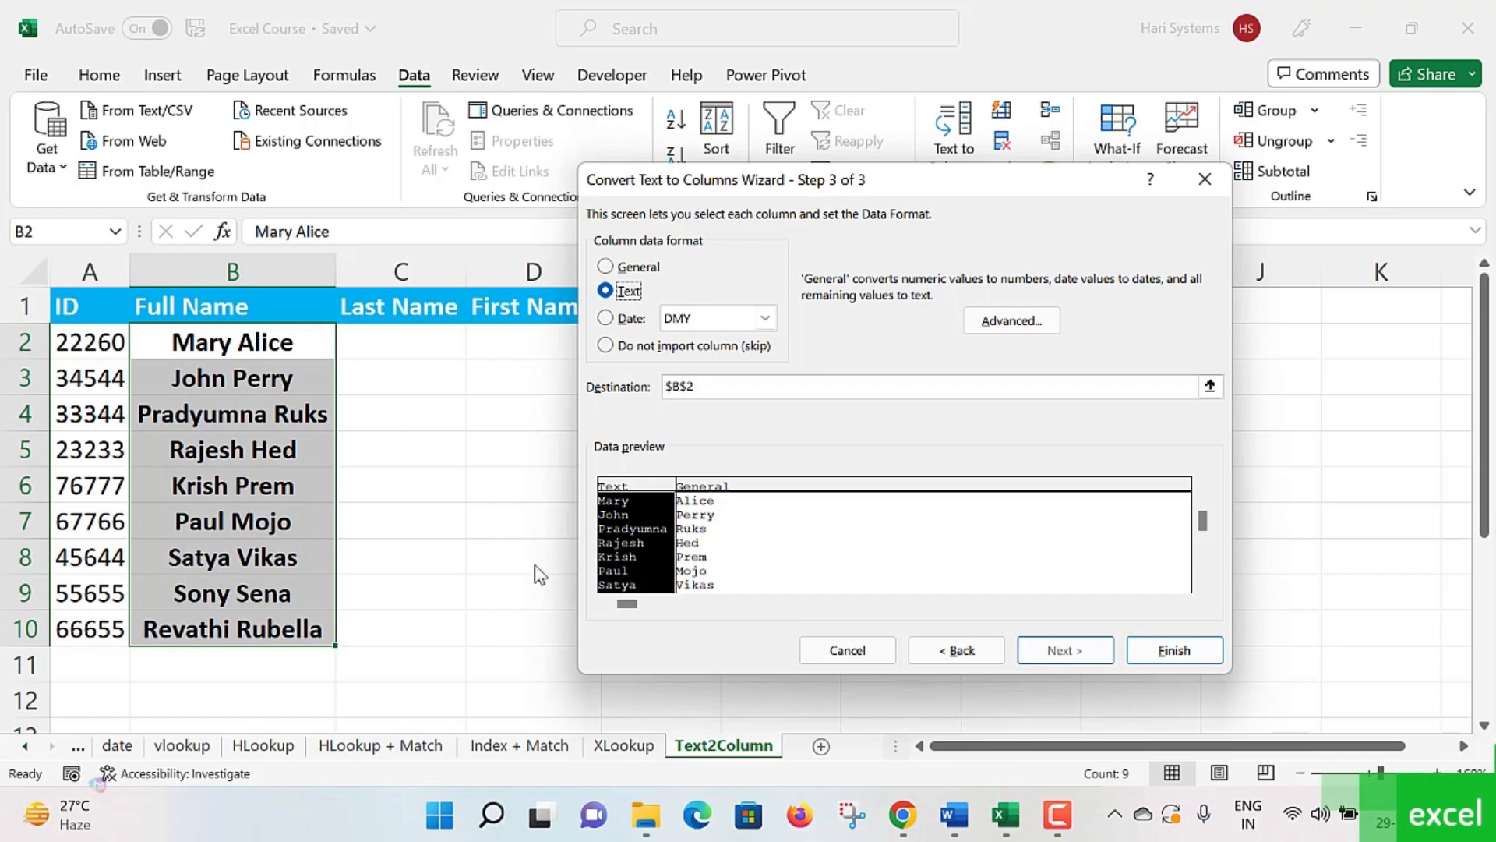
pyautogui.click(631, 268)
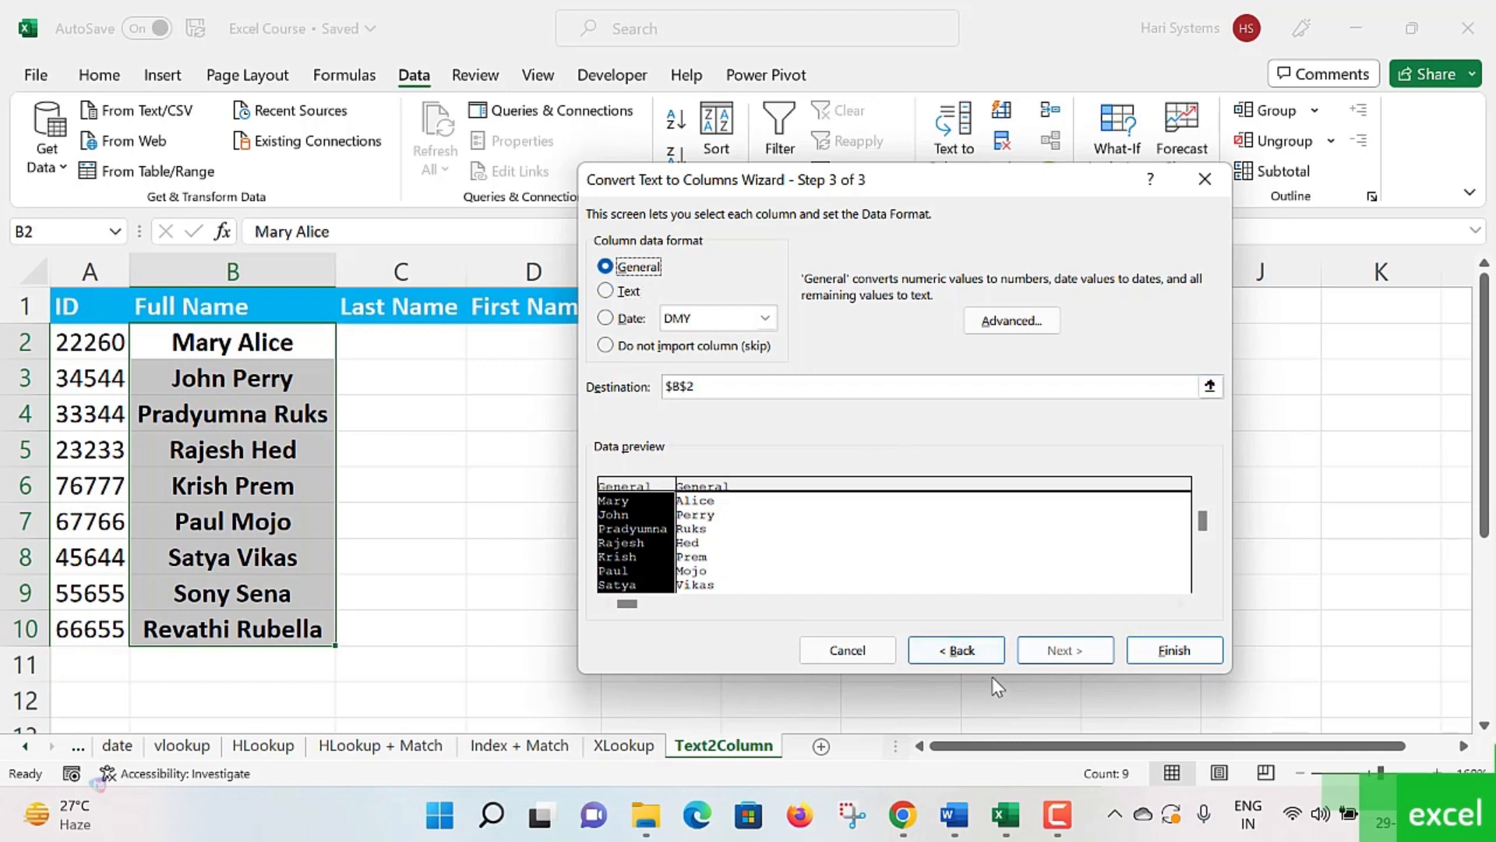
pyautogui.click(959, 653)
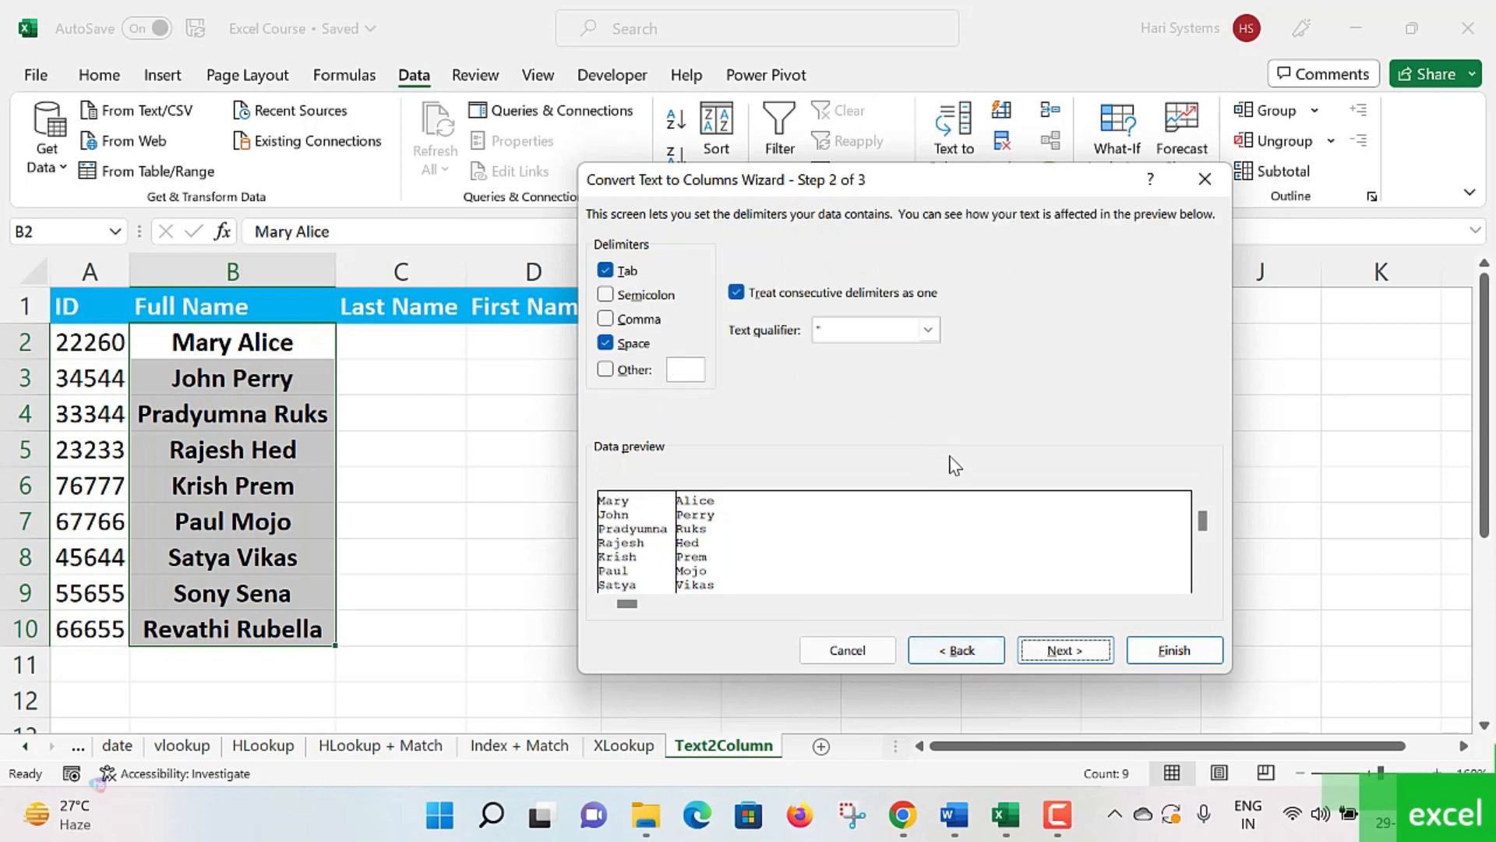
pyautogui.click(1080, 654)
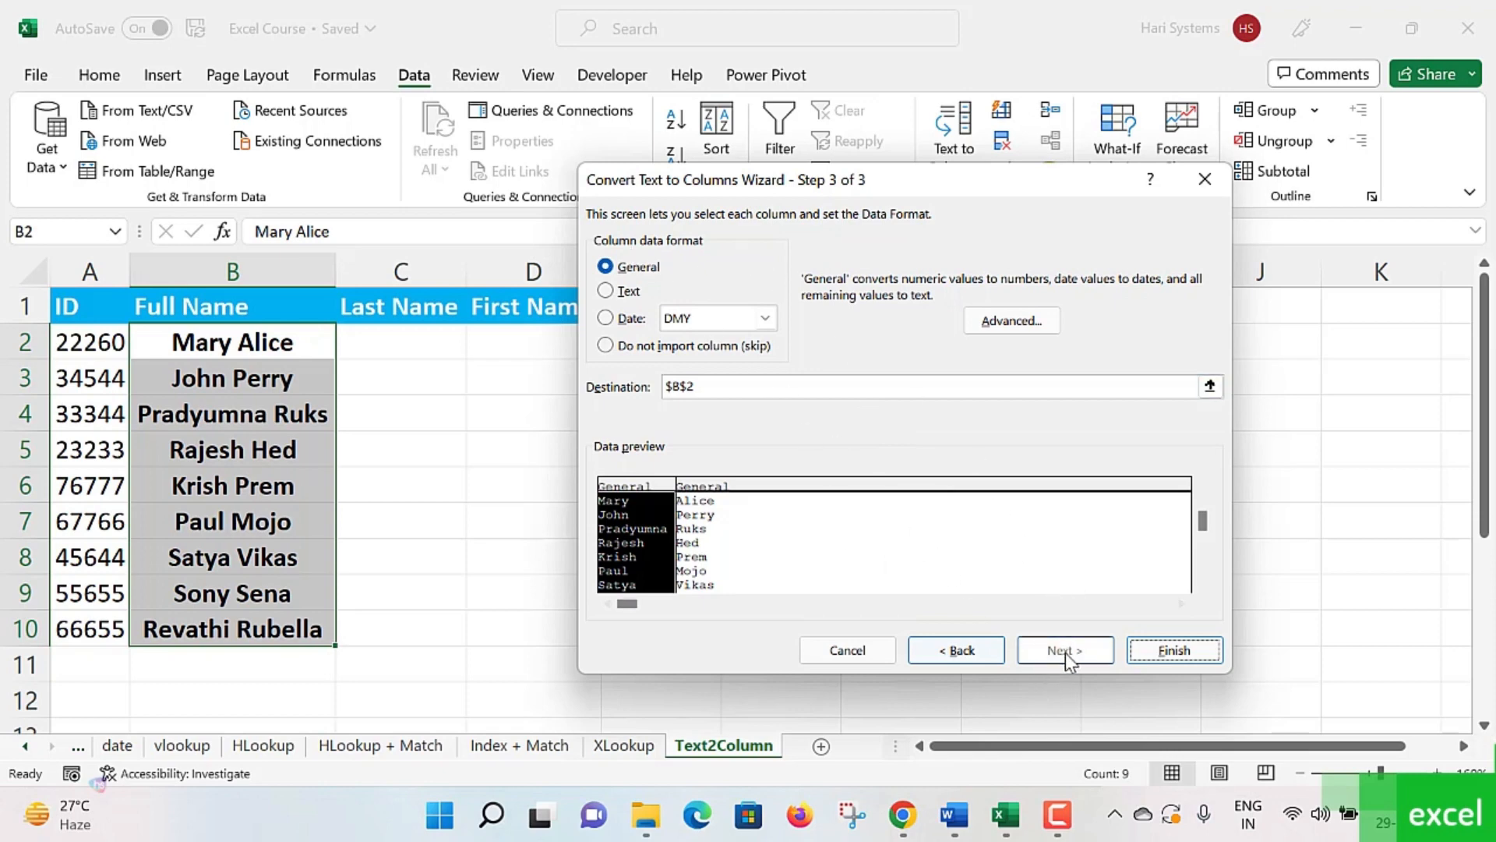
pyautogui.click(1195, 653)
pyautogui.click(1174, 650)
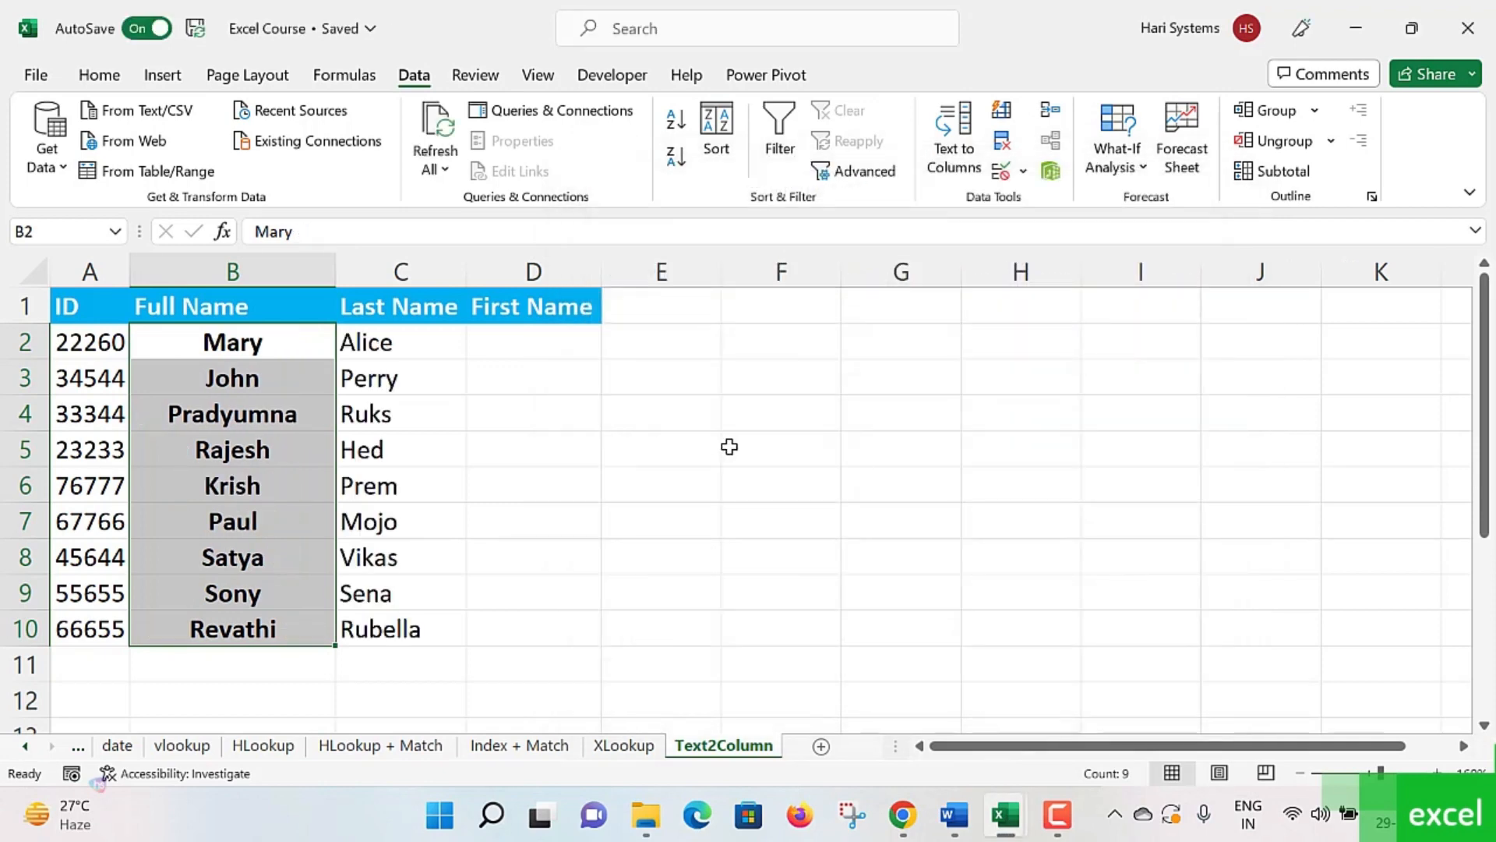
# Step: Check the split names in B2:B10 and undo the conversion that overwrote the full names
pyautogui.click(501, 414)
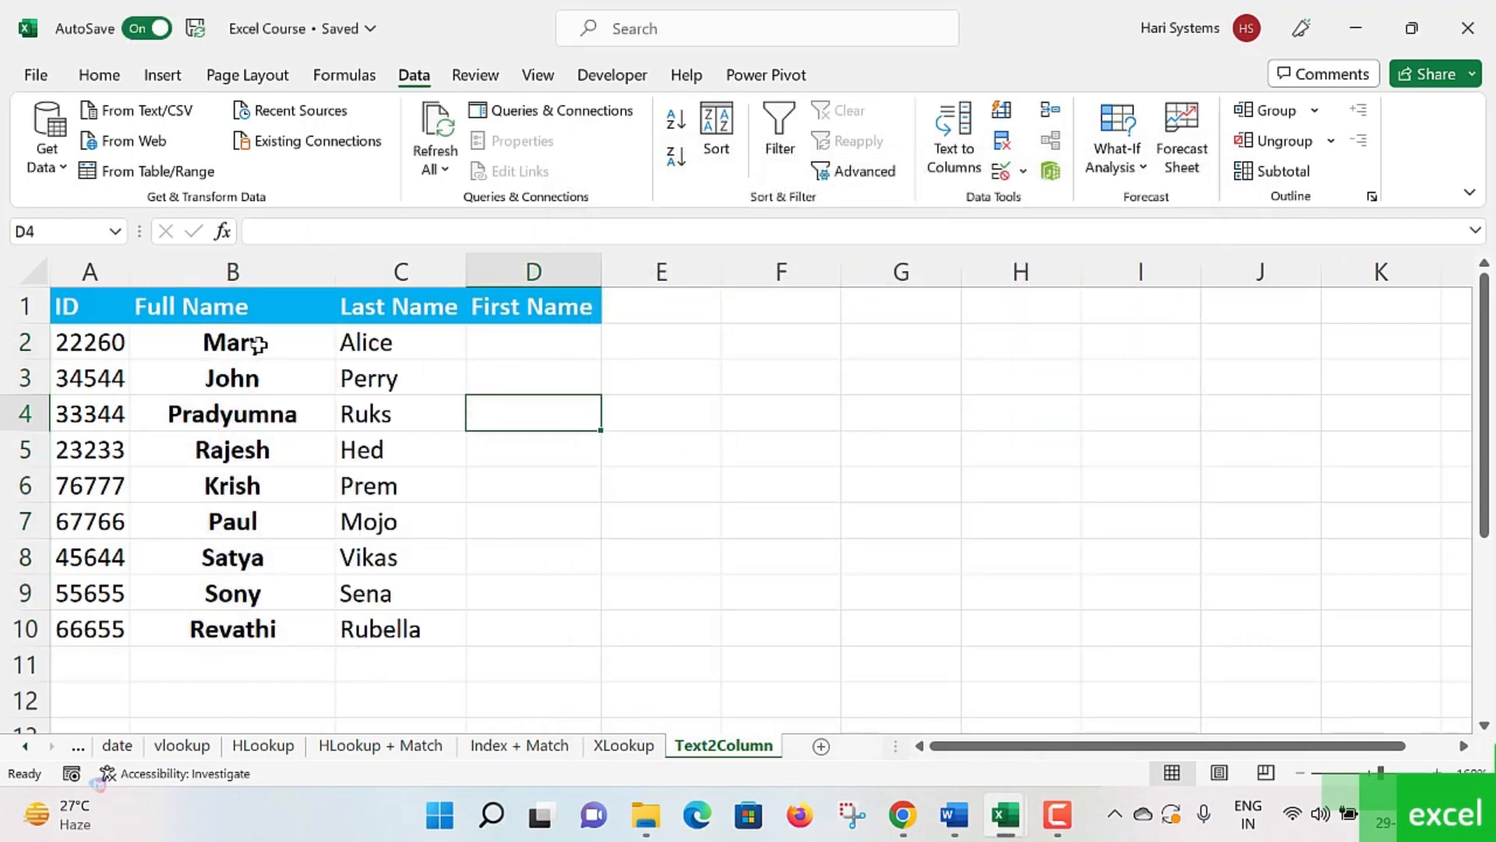
pyautogui.moveTo(222, 343); pyautogui.dragTo(324, 613)
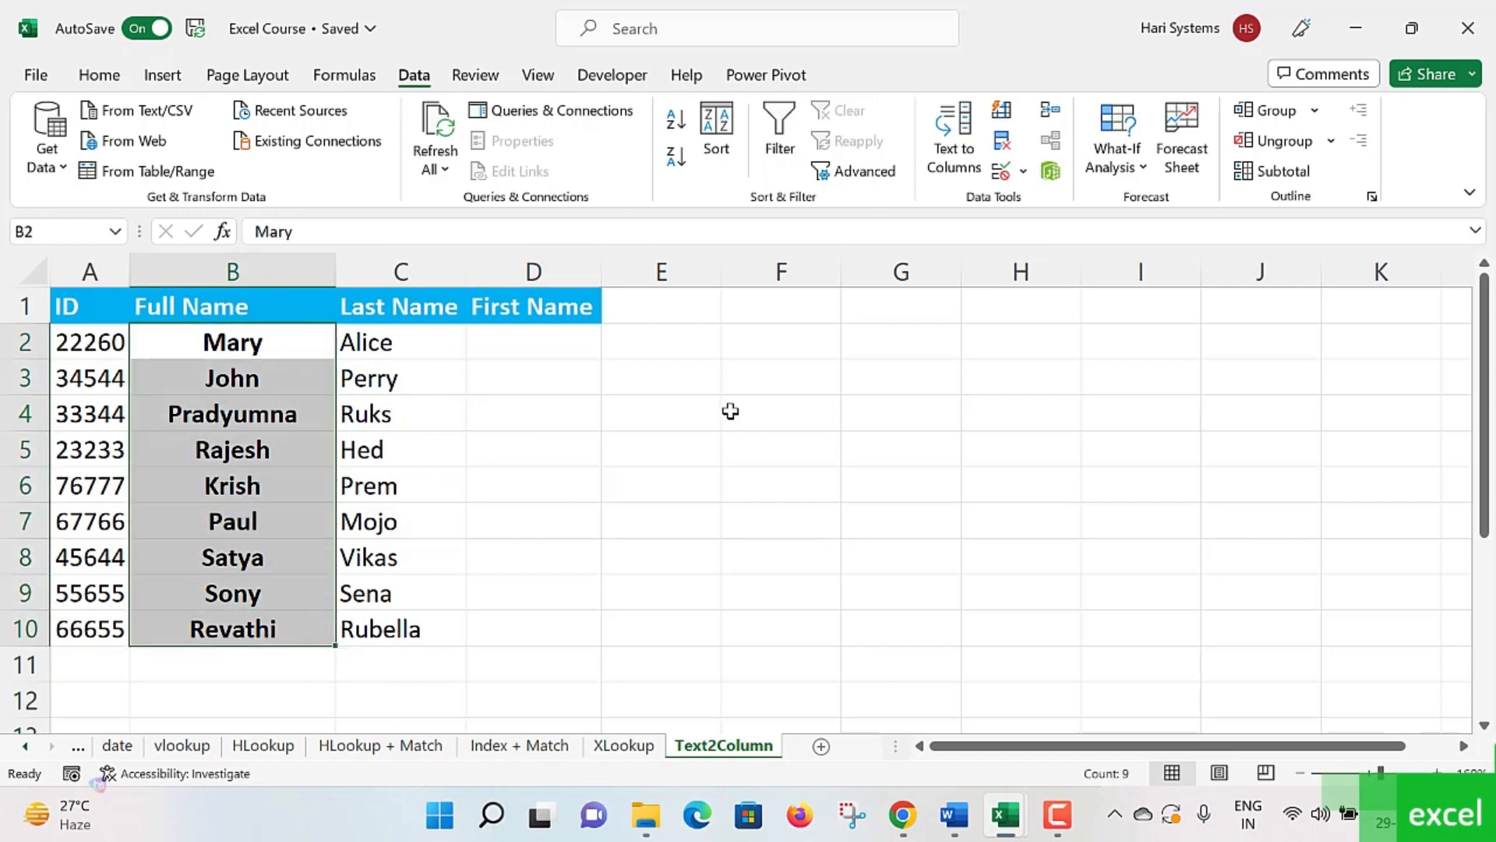
pyautogui.hotkey('ctrl', 'z')
pyautogui.click(436, 346)
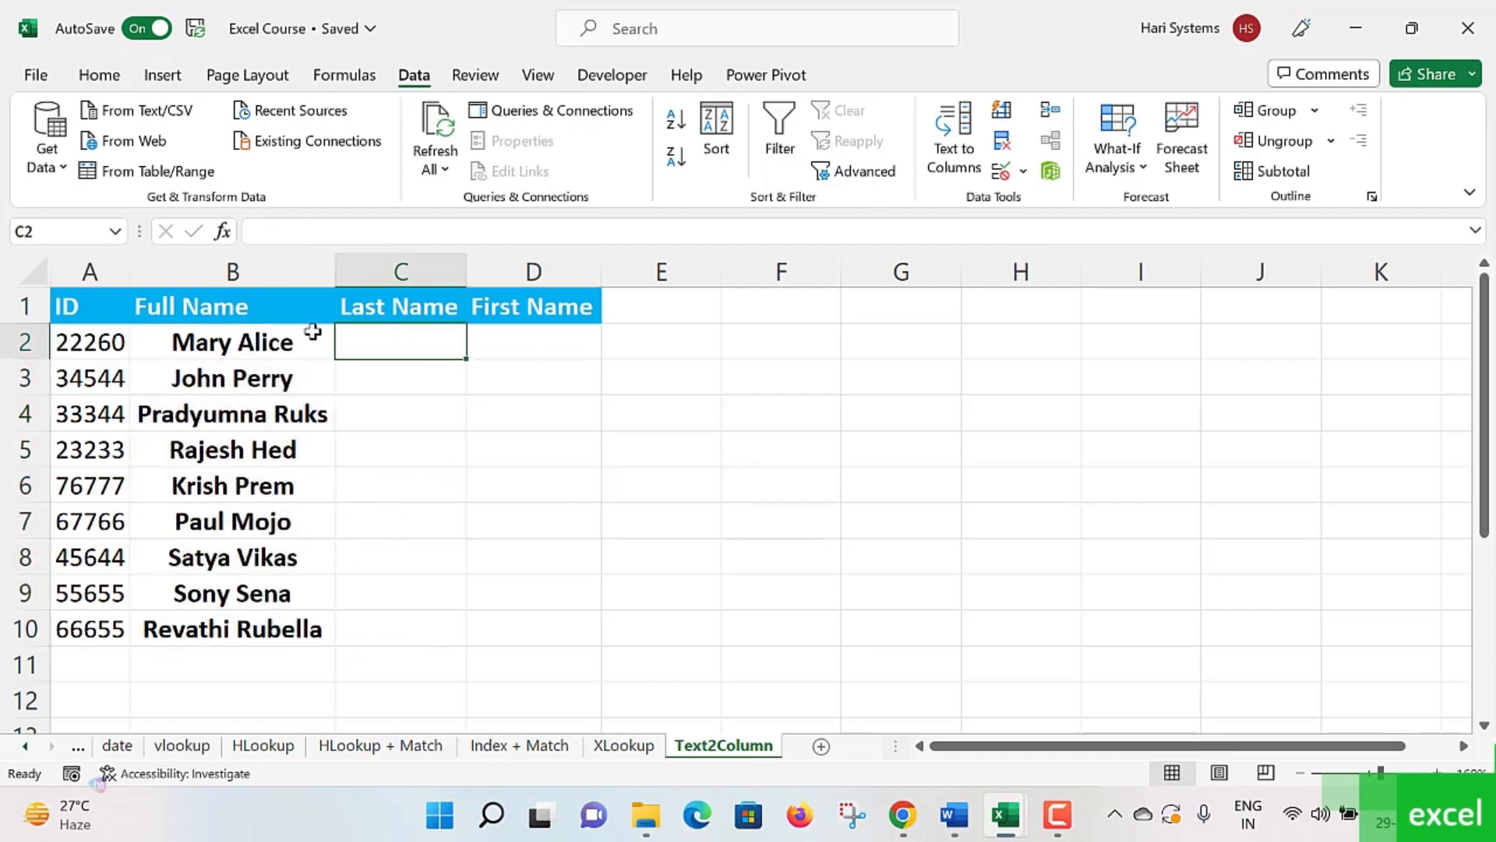
# Step: Restart Text to Columns on B2:B10 as Delimited, keep the Tab and Space delimiters and continue to the column data format settings
pyautogui.moveTo(311, 333); pyautogui.dragTo(332, 612)
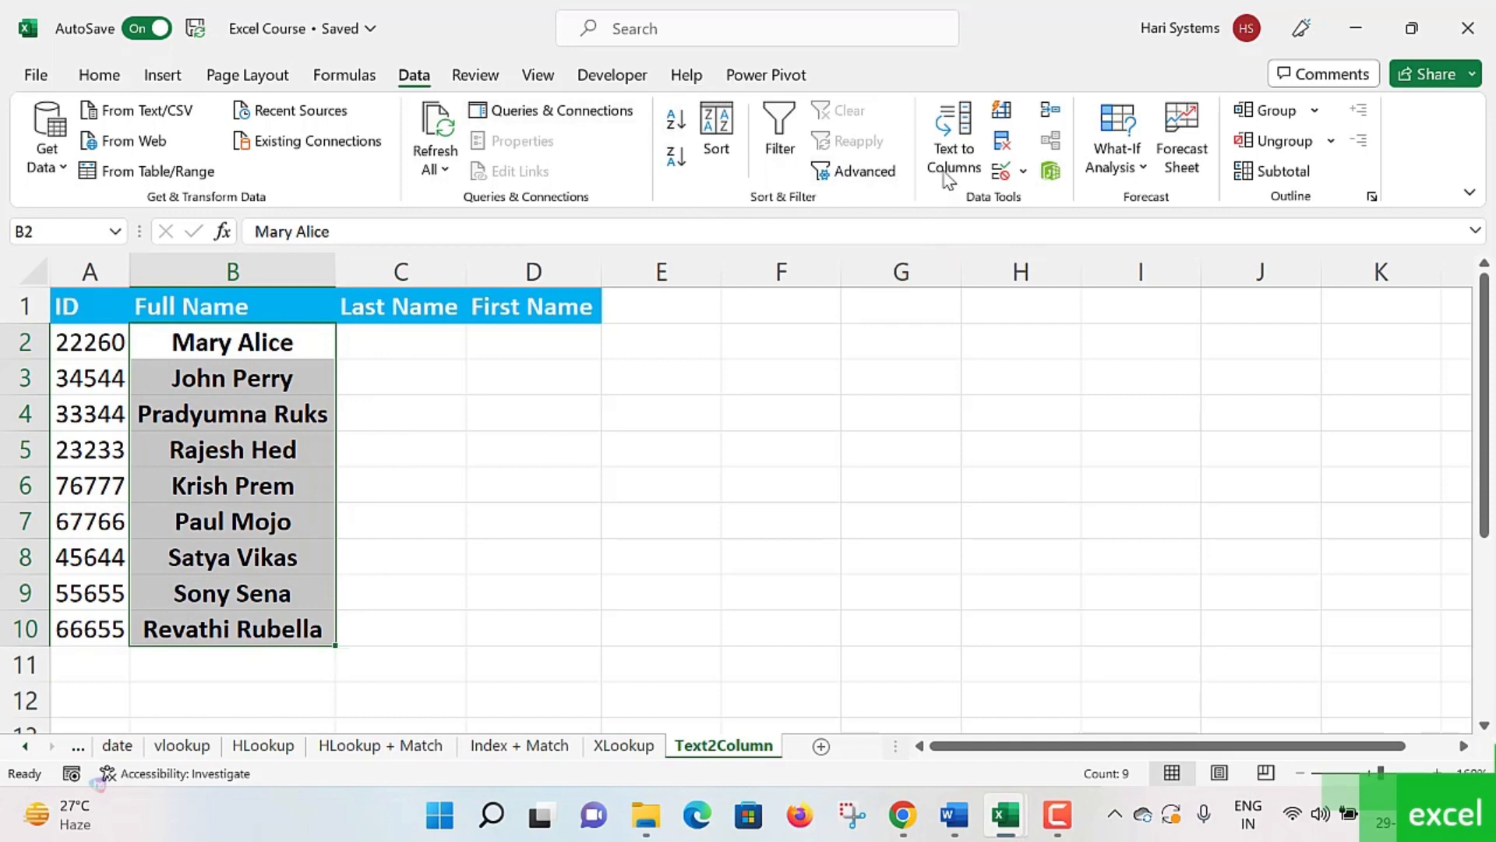
pyautogui.click(965, 131)
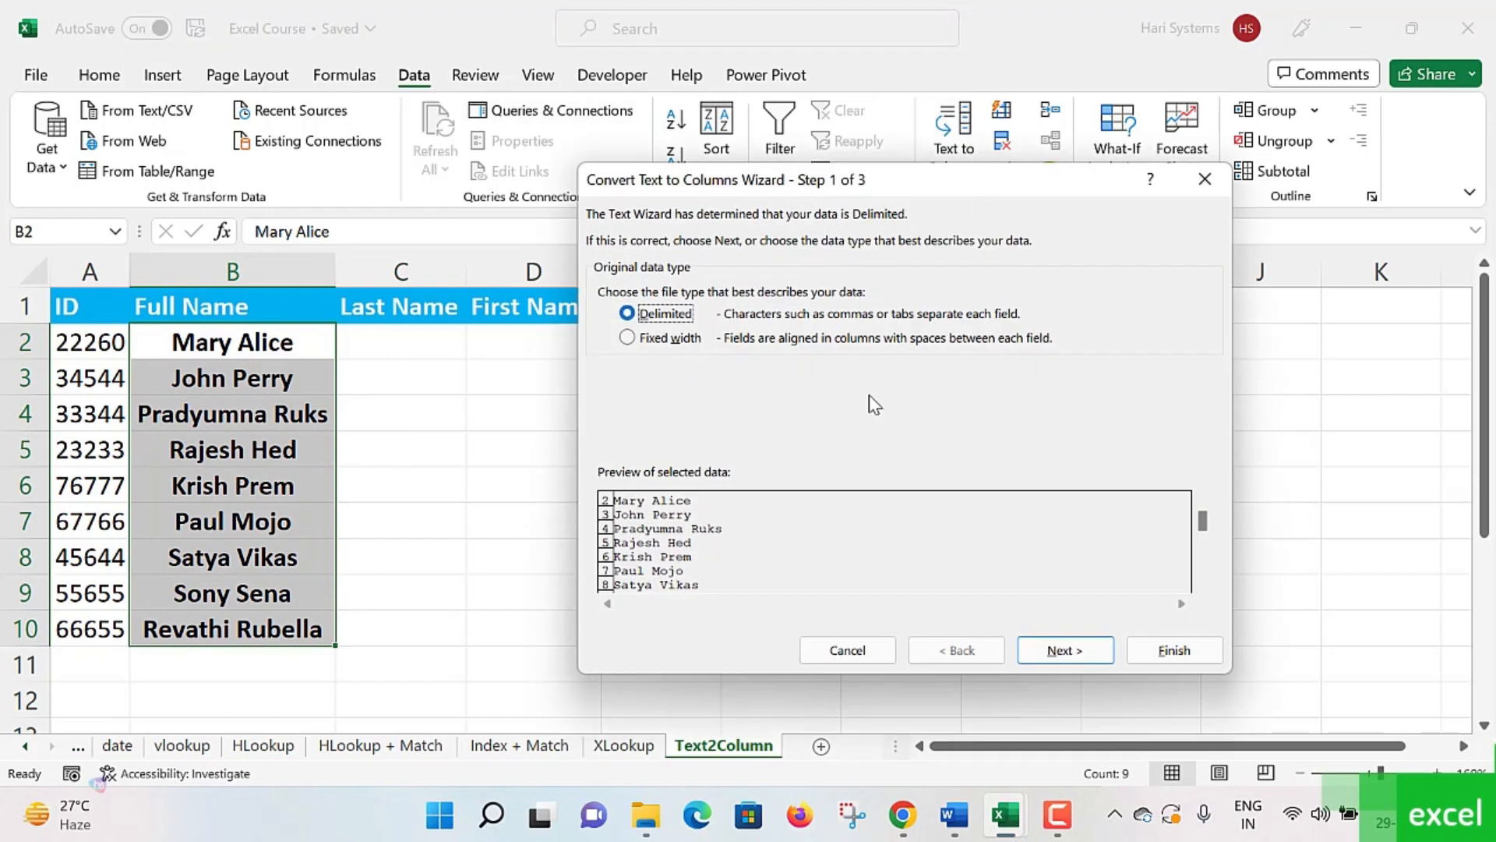
pyautogui.click(1065, 635)
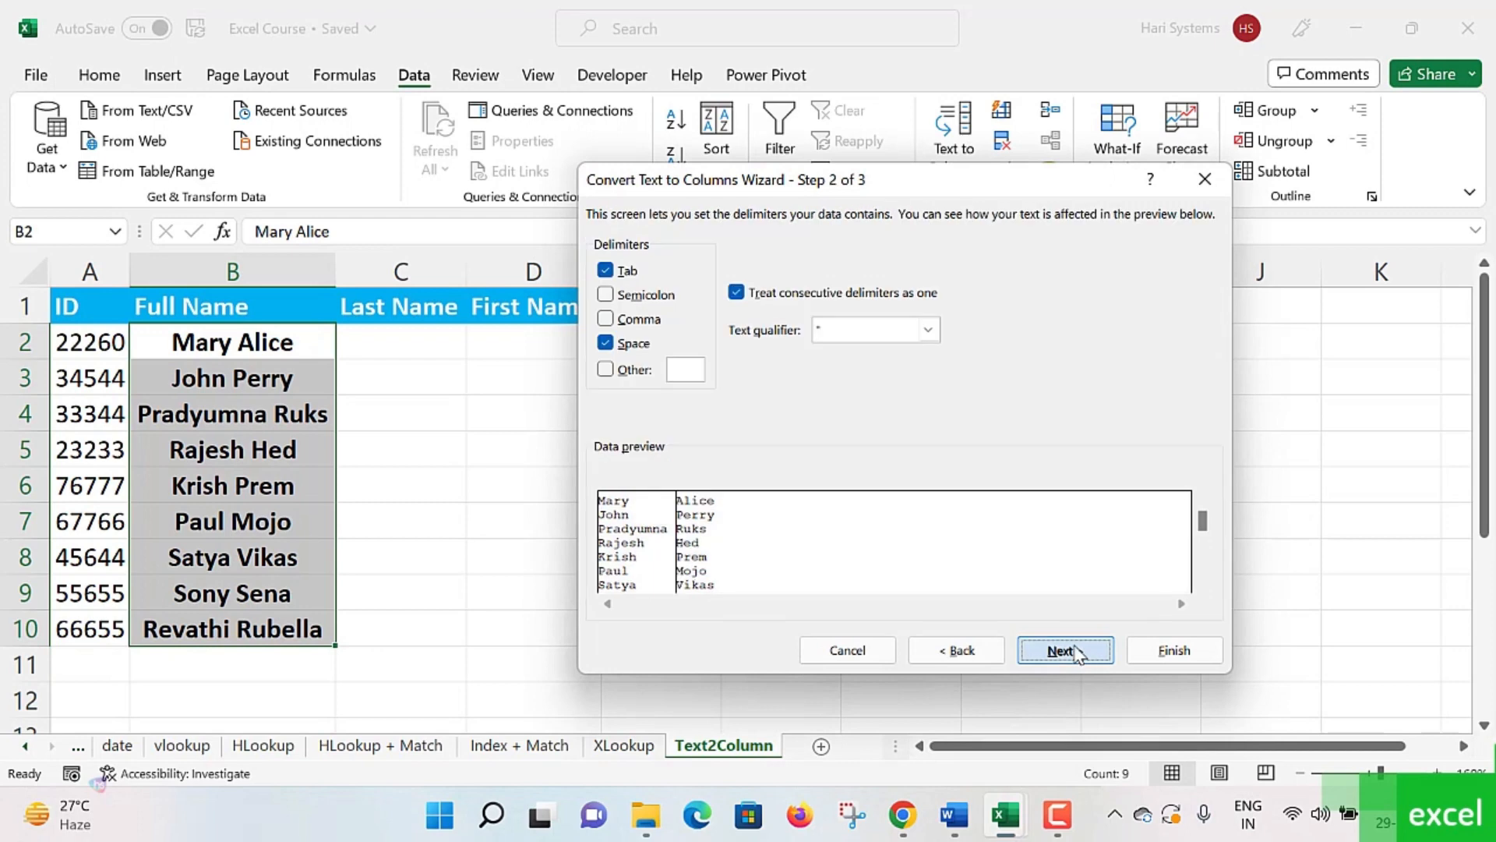
pyautogui.click(621, 348)
pyautogui.click(623, 344)
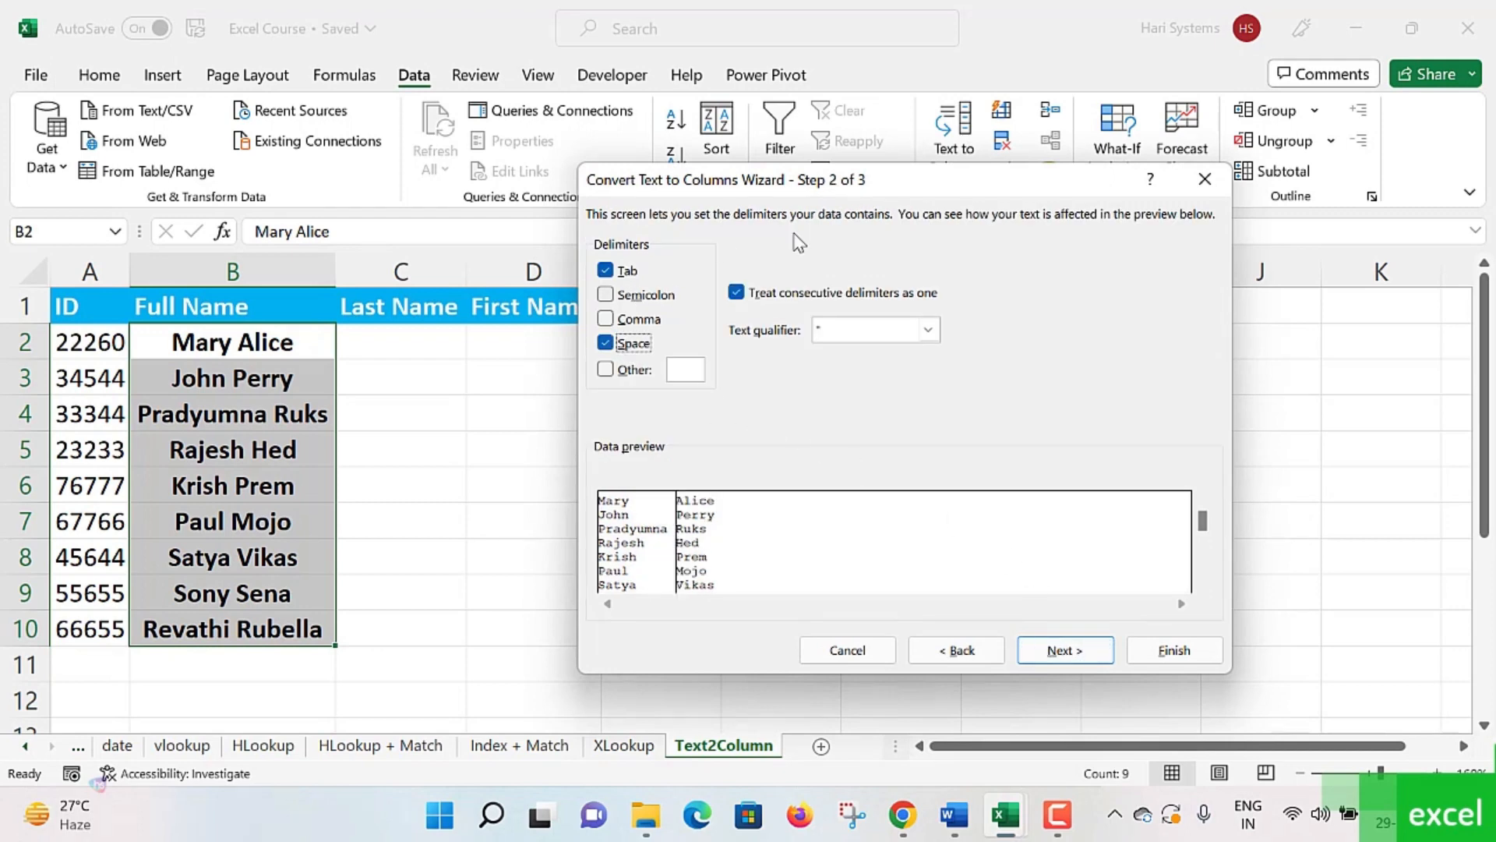
pyautogui.click(1074, 643)
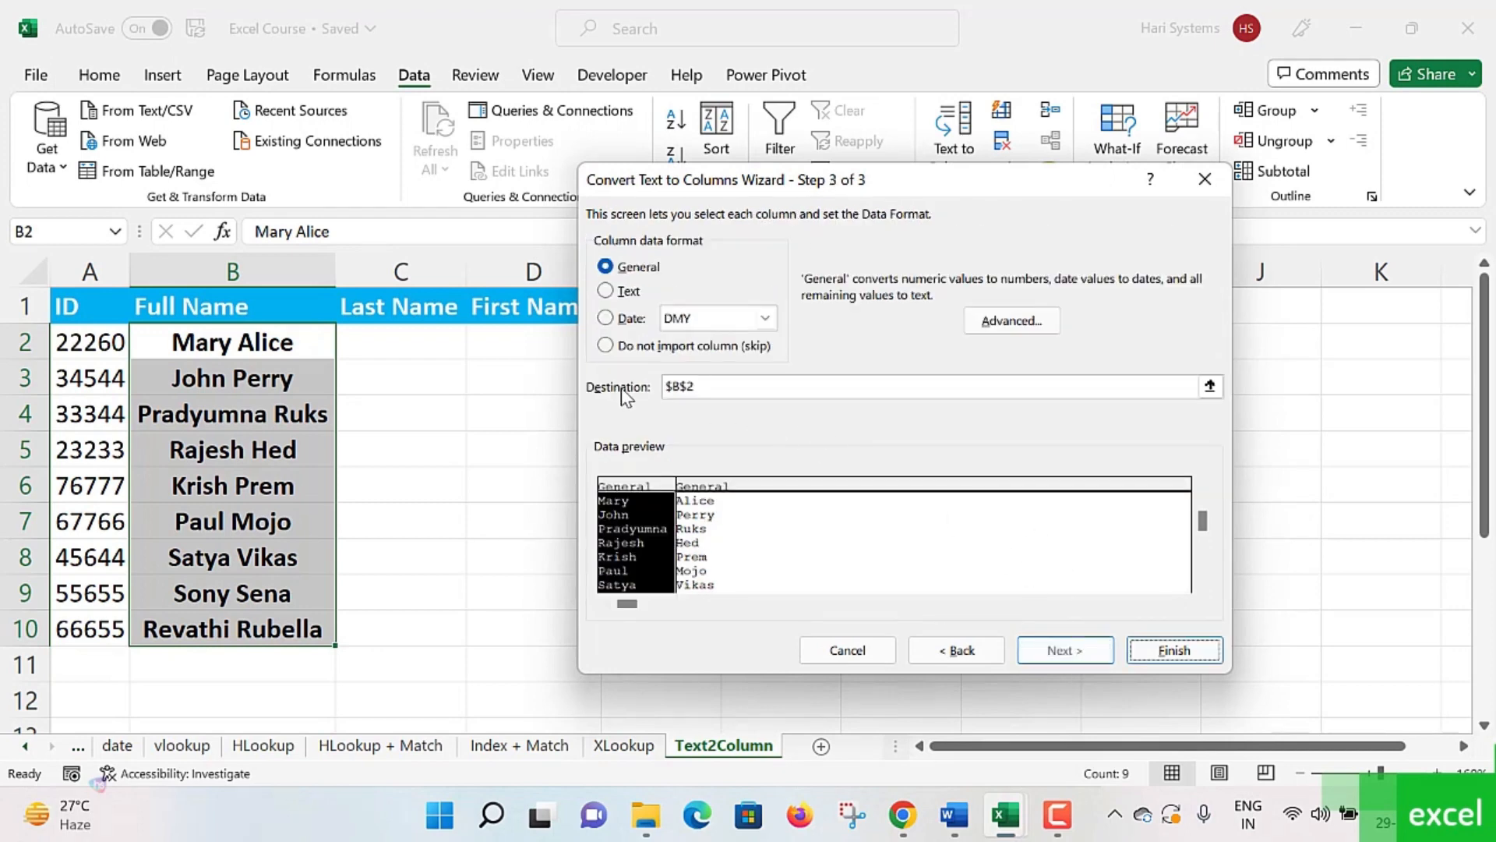
# Step: Set the destination to cell C2 and finish splitting the full names into the Last Name and First Name columns
pyautogui.moveTo(873, 180); pyautogui.dragTo(1093, 51)
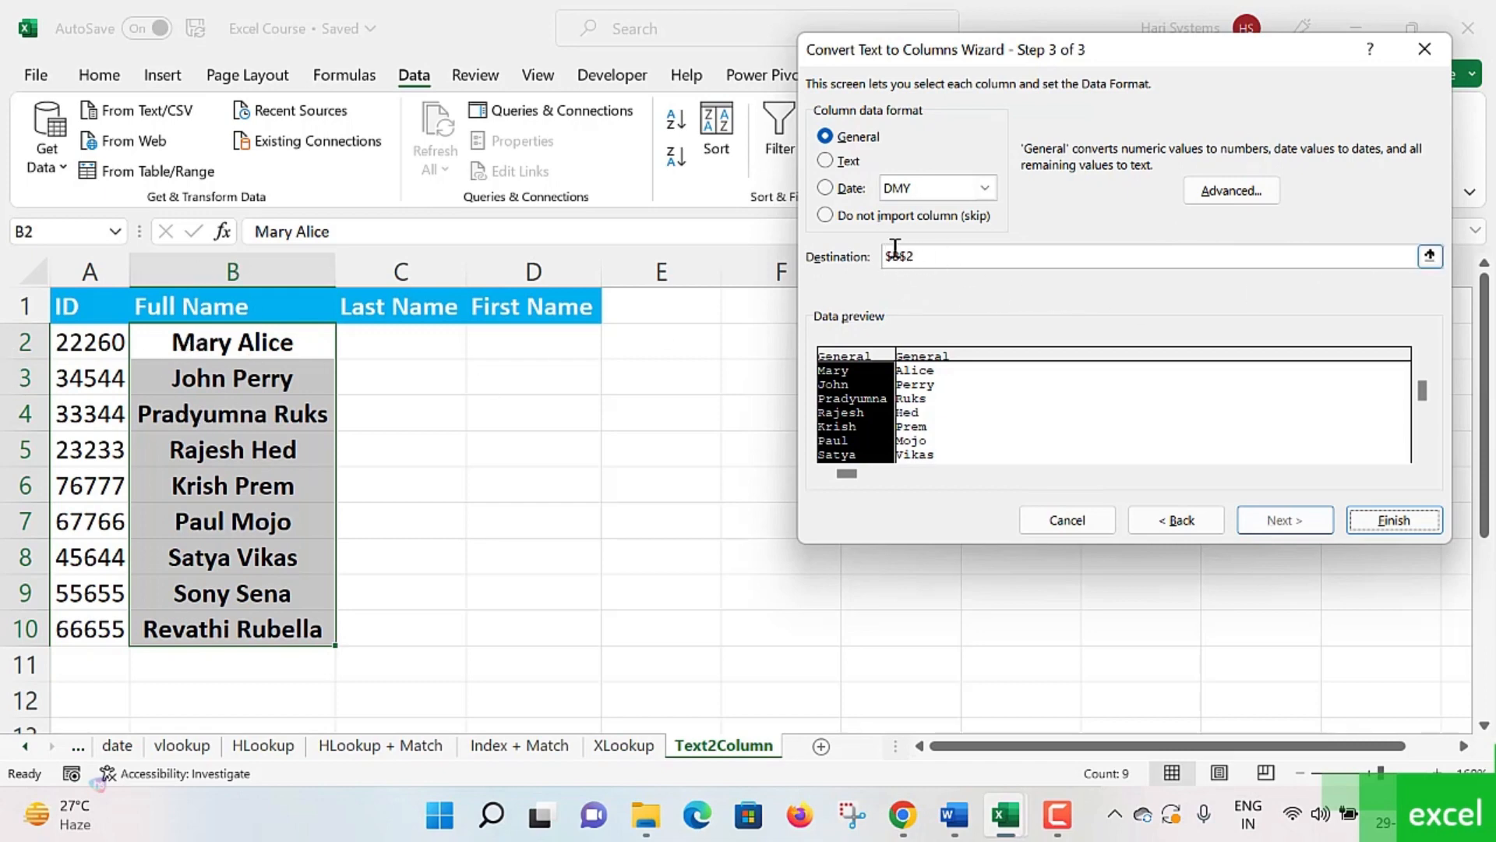
pyautogui.click(1432, 255)
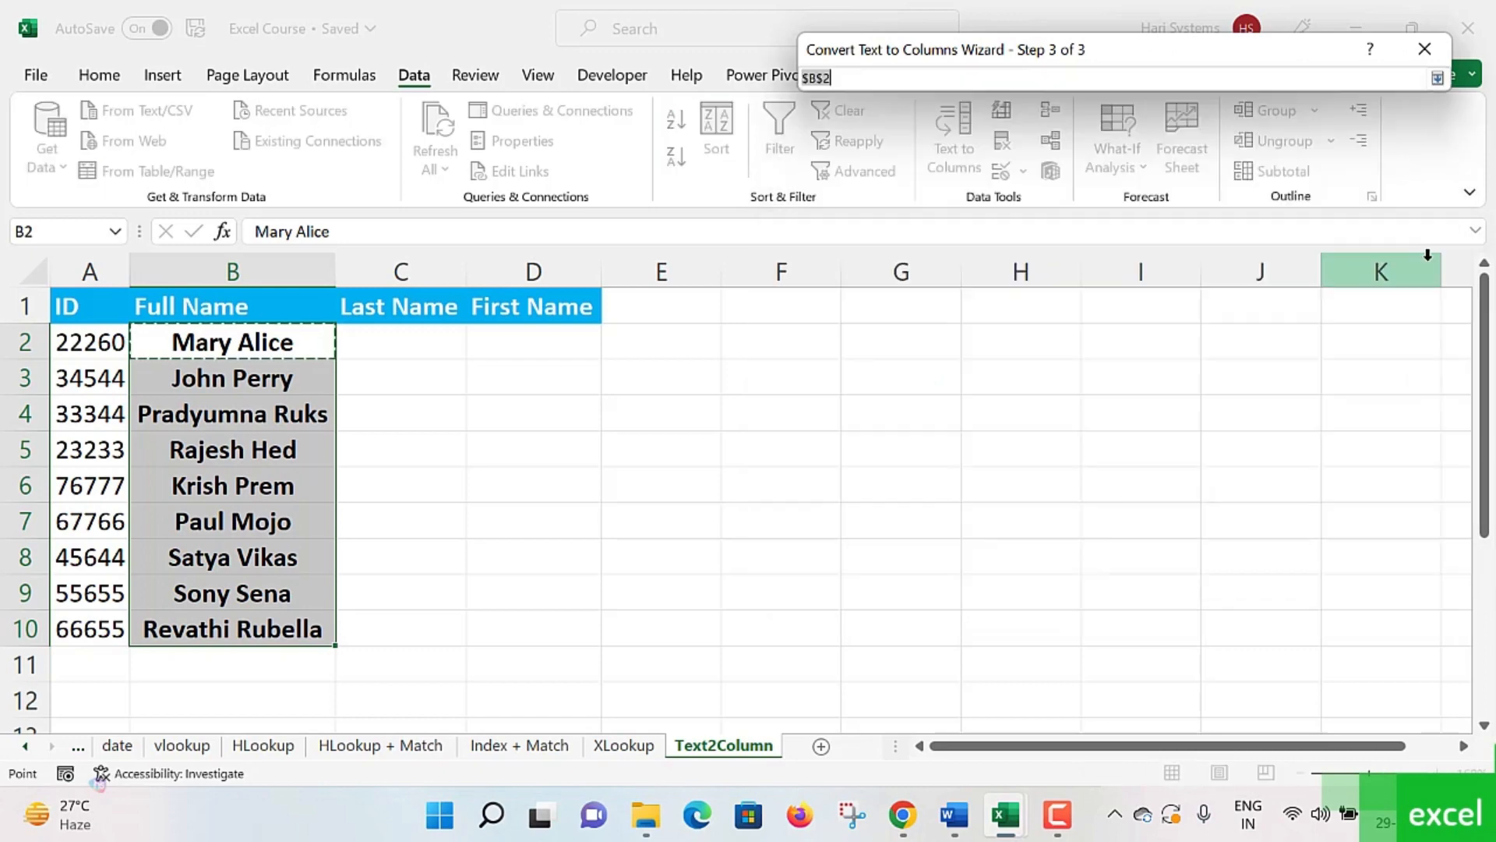
pyautogui.click(424, 348)
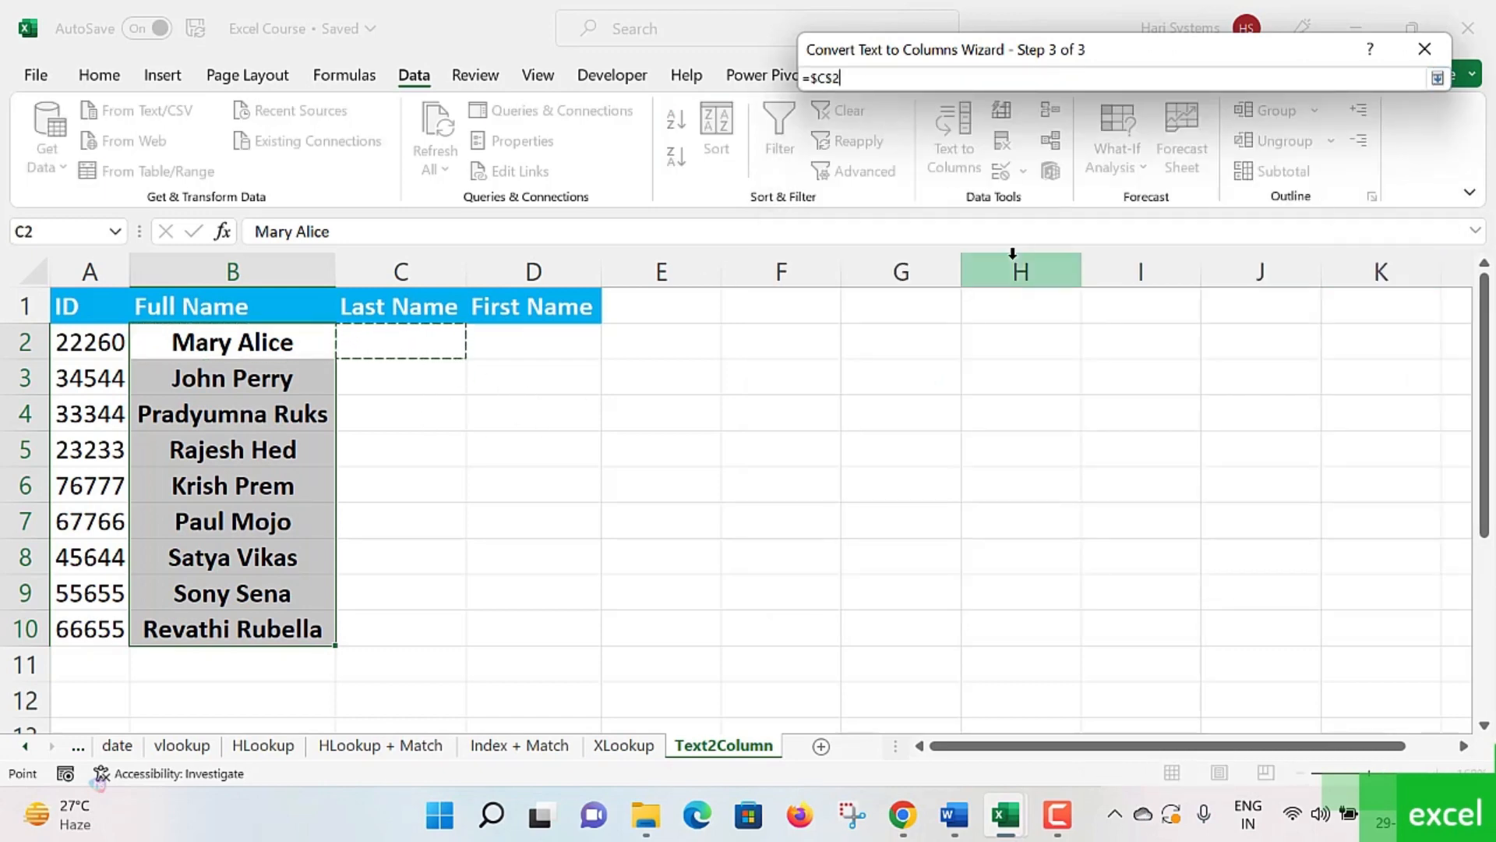
pyautogui.click(1437, 78)
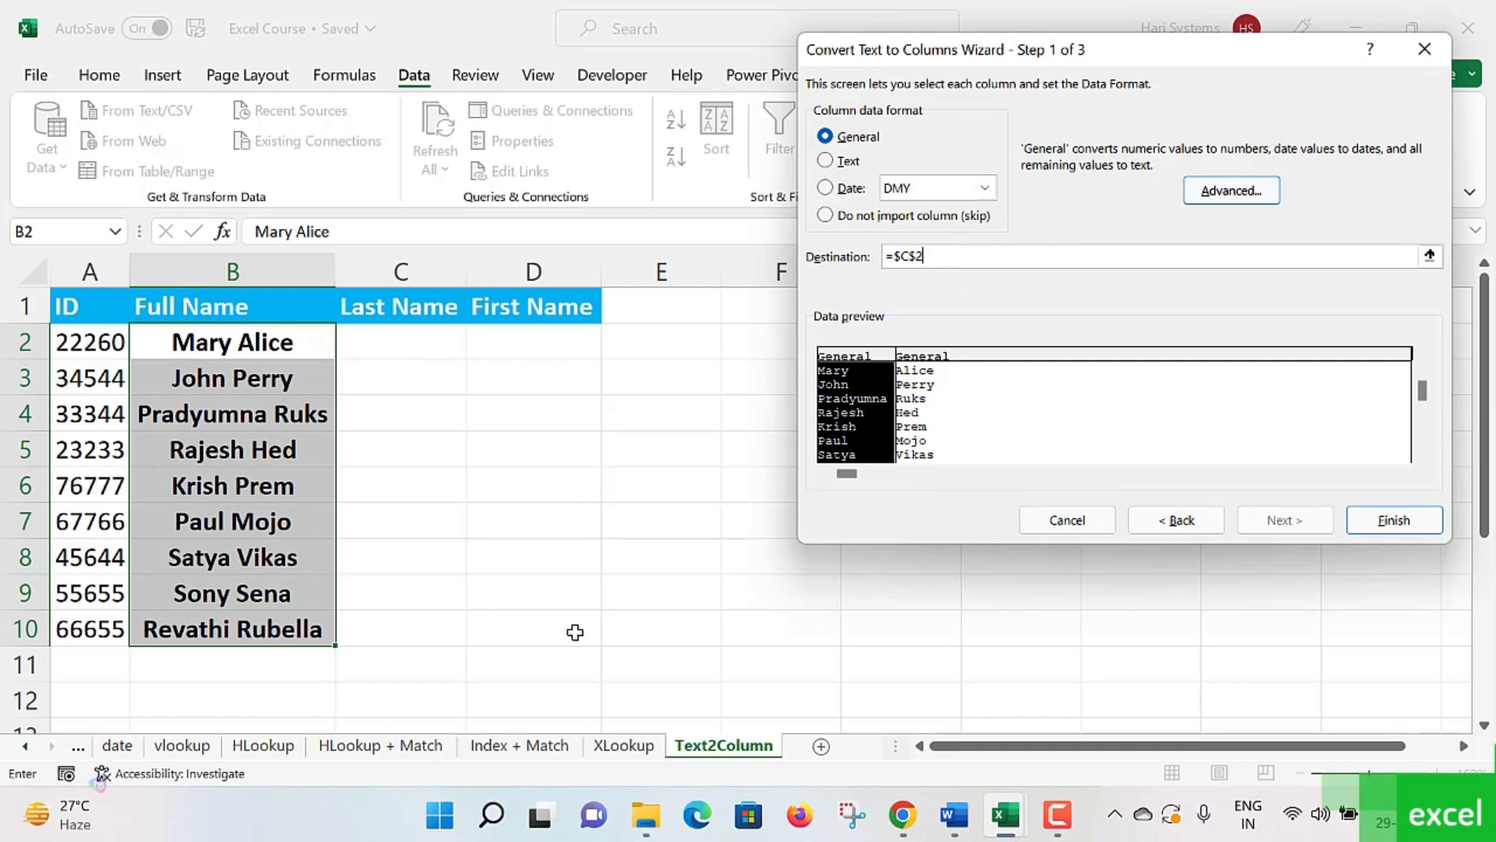
pyautogui.click(1370, 521)
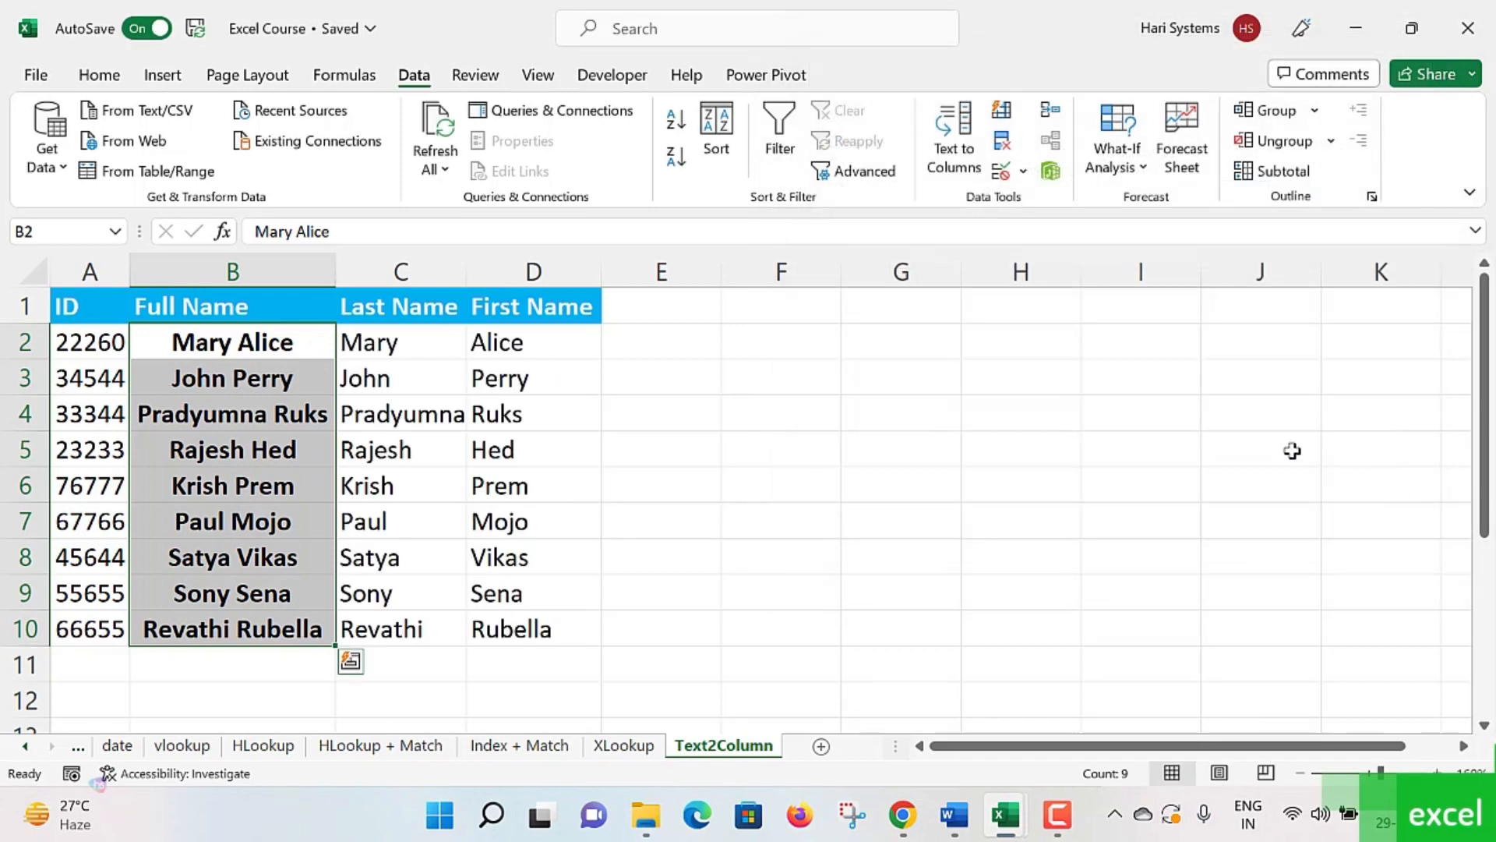
# Step: Compare the full names in column B with the separated names in columns C and D
pyautogui.click(663, 544)
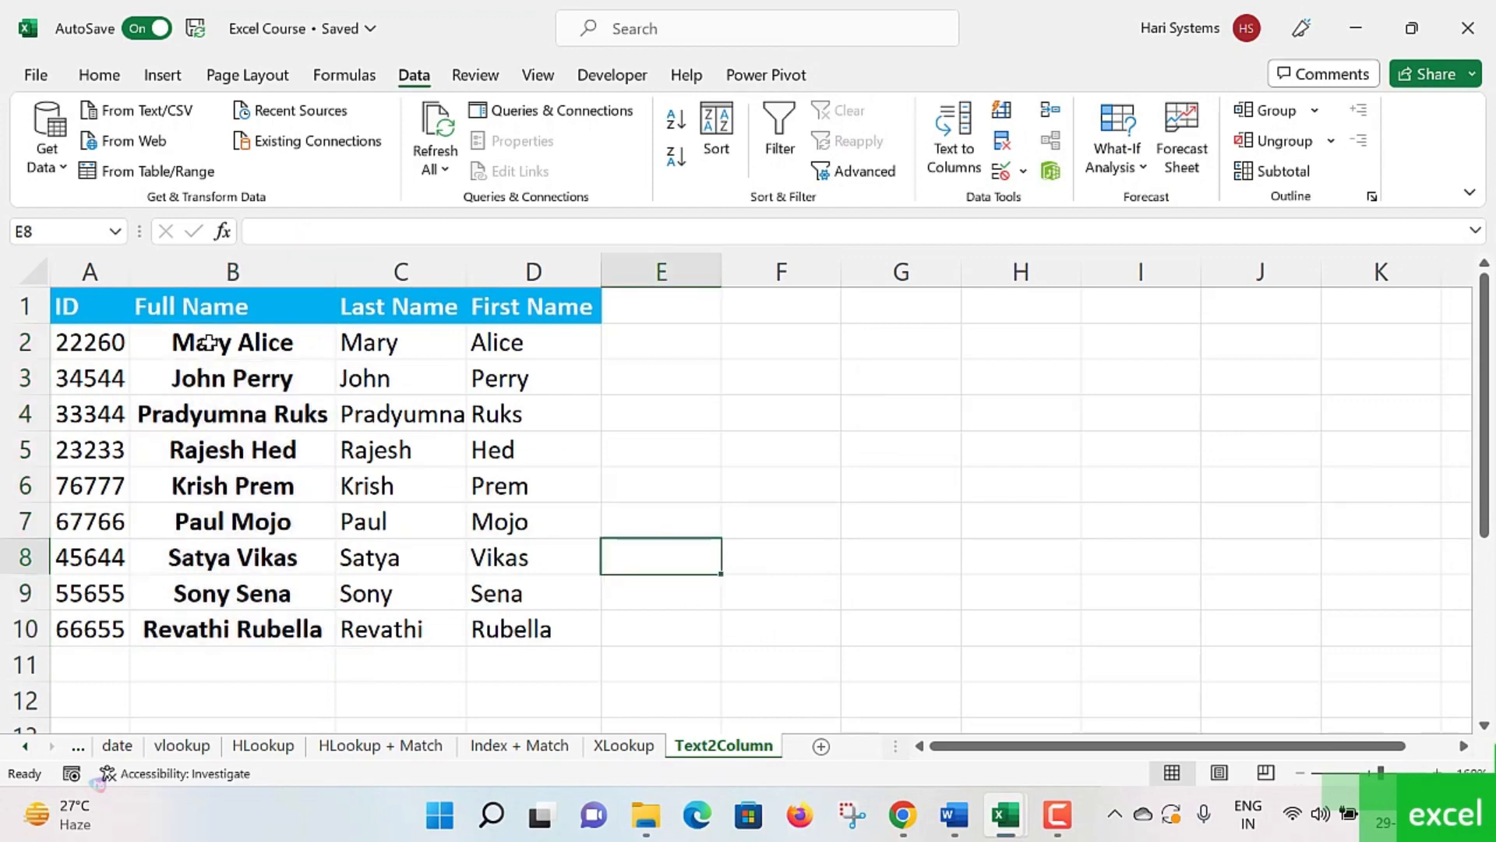
pyautogui.moveTo(209, 343); pyautogui.dragTo(257, 635)
pyautogui.moveTo(417, 350); pyautogui.dragTo(511, 628)
pyautogui.click(727, 500)
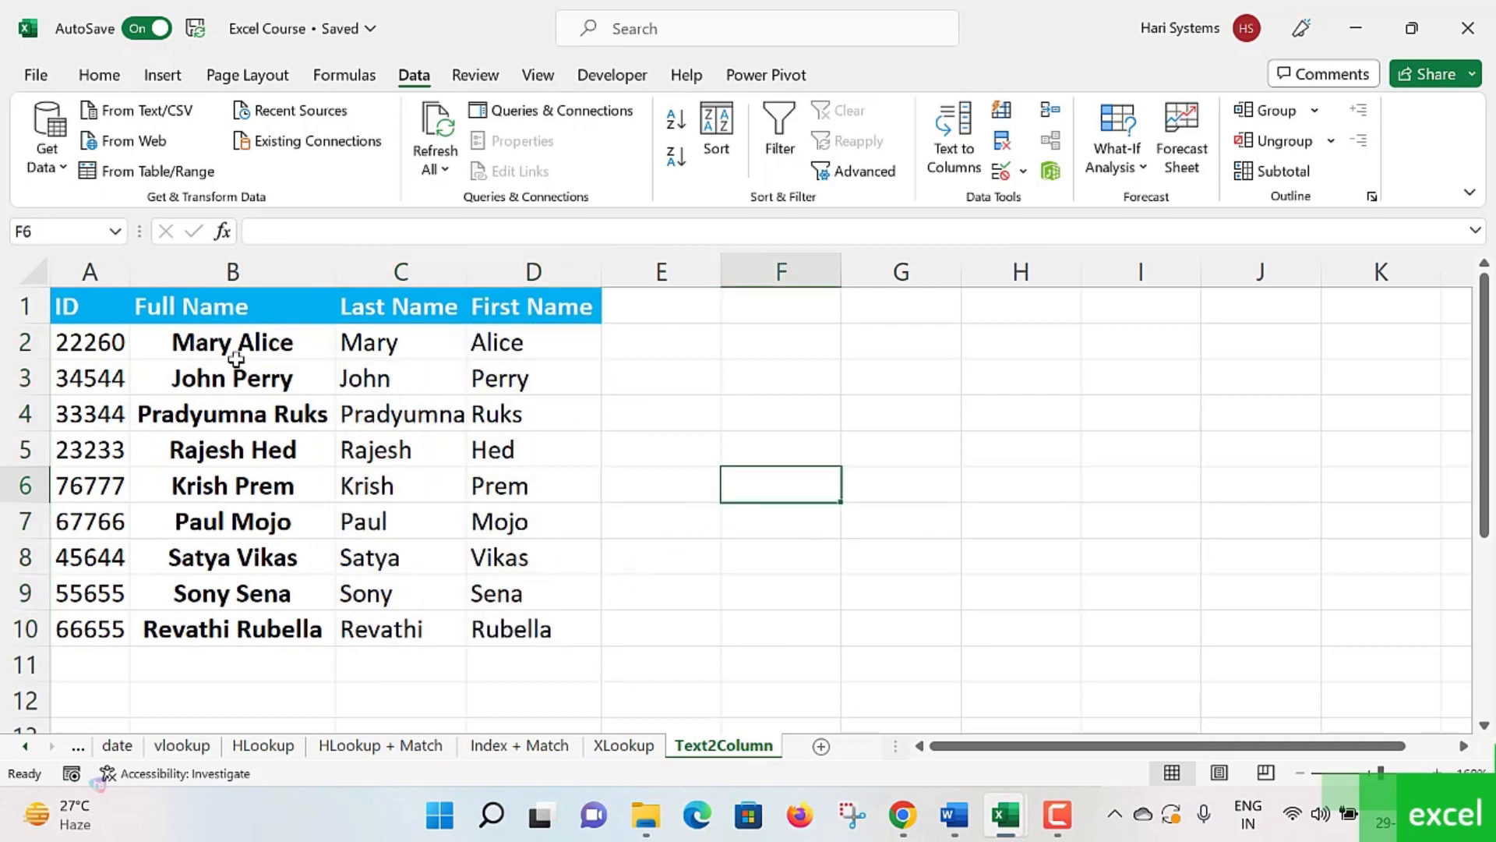
pyautogui.click(234, 352)
pyautogui.click(242, 389)
pyautogui.press('Down')
pyautogui.press('Down')
pyautogui.press('Down')
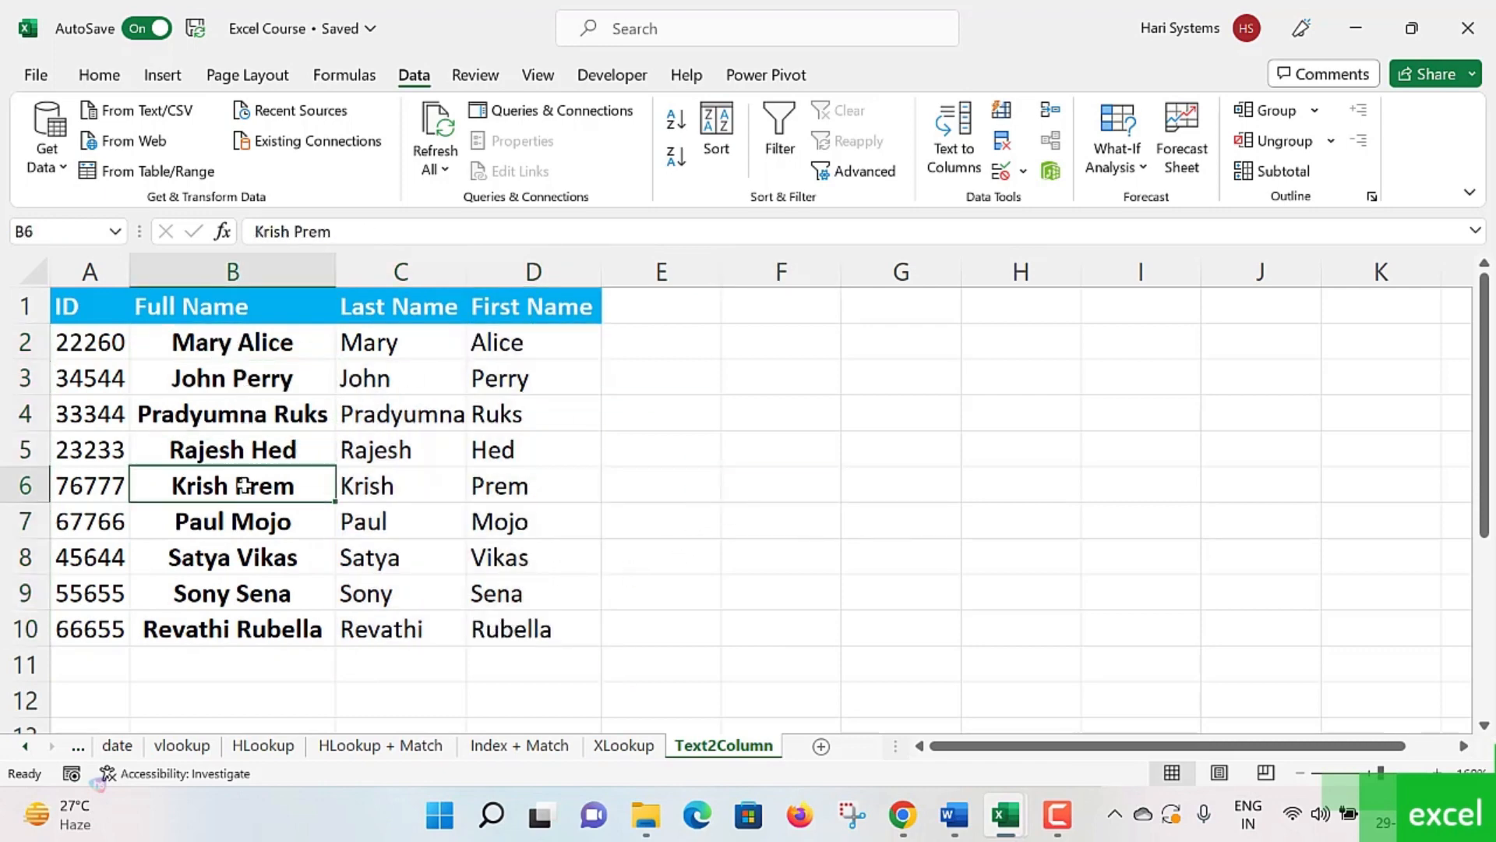
# Step: Try a hyphen as separator in the full name in B2, remove it and leave the cell
pyautogui.doubleClick(232, 343)
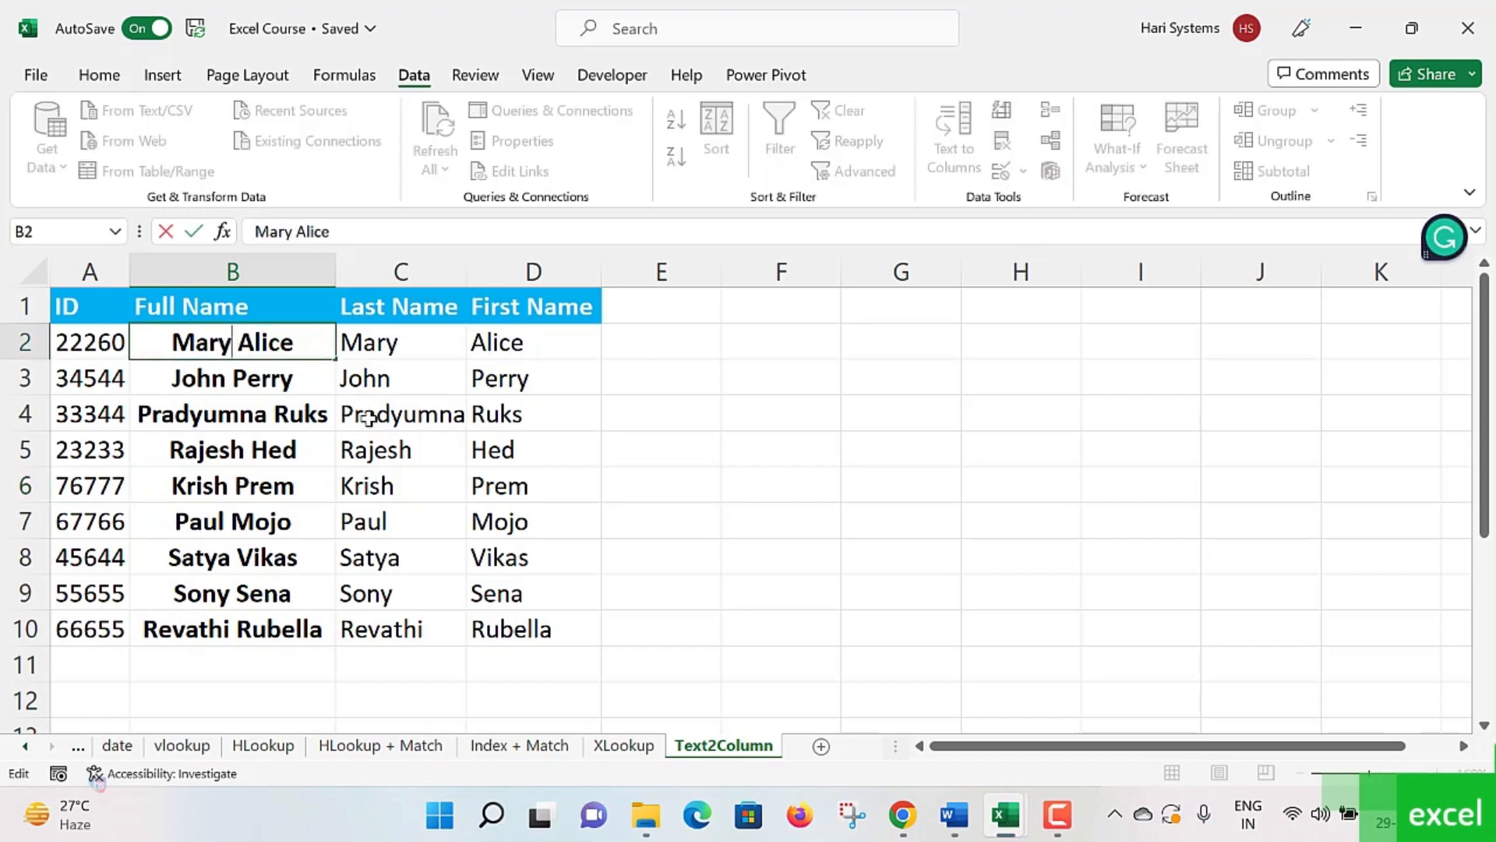
pyautogui.write('-')
pyautogui.press('BackSpace')
pyautogui.click(581, 421)
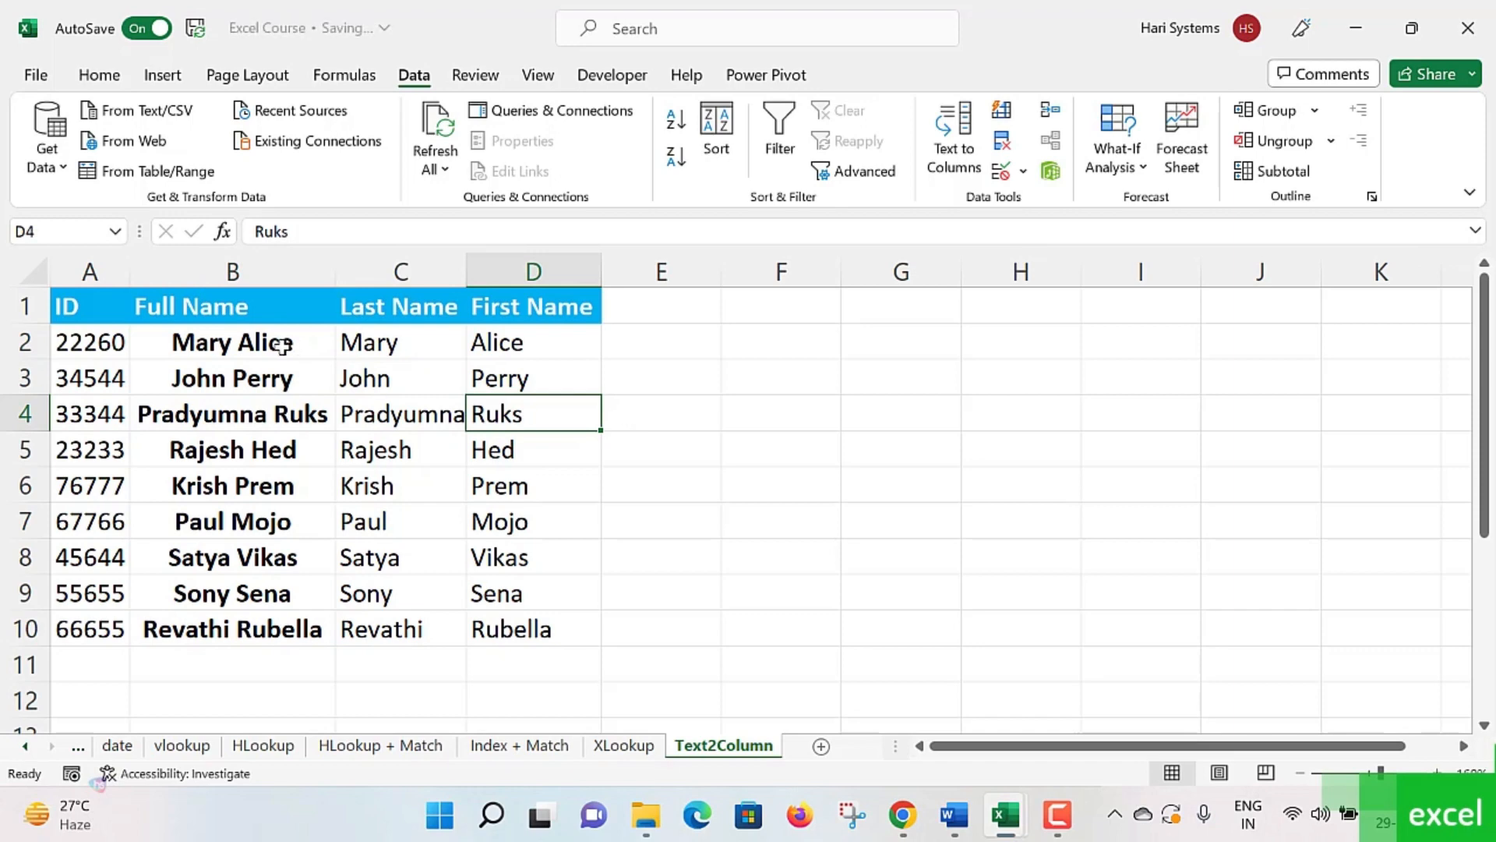
# Step: Reopen Text to Columns on B2:B10 as Delimited, try "=" and "#" as the Other delimiter, and turn Other off
pyautogui.moveTo(288, 344); pyautogui.dragTo(297, 632)
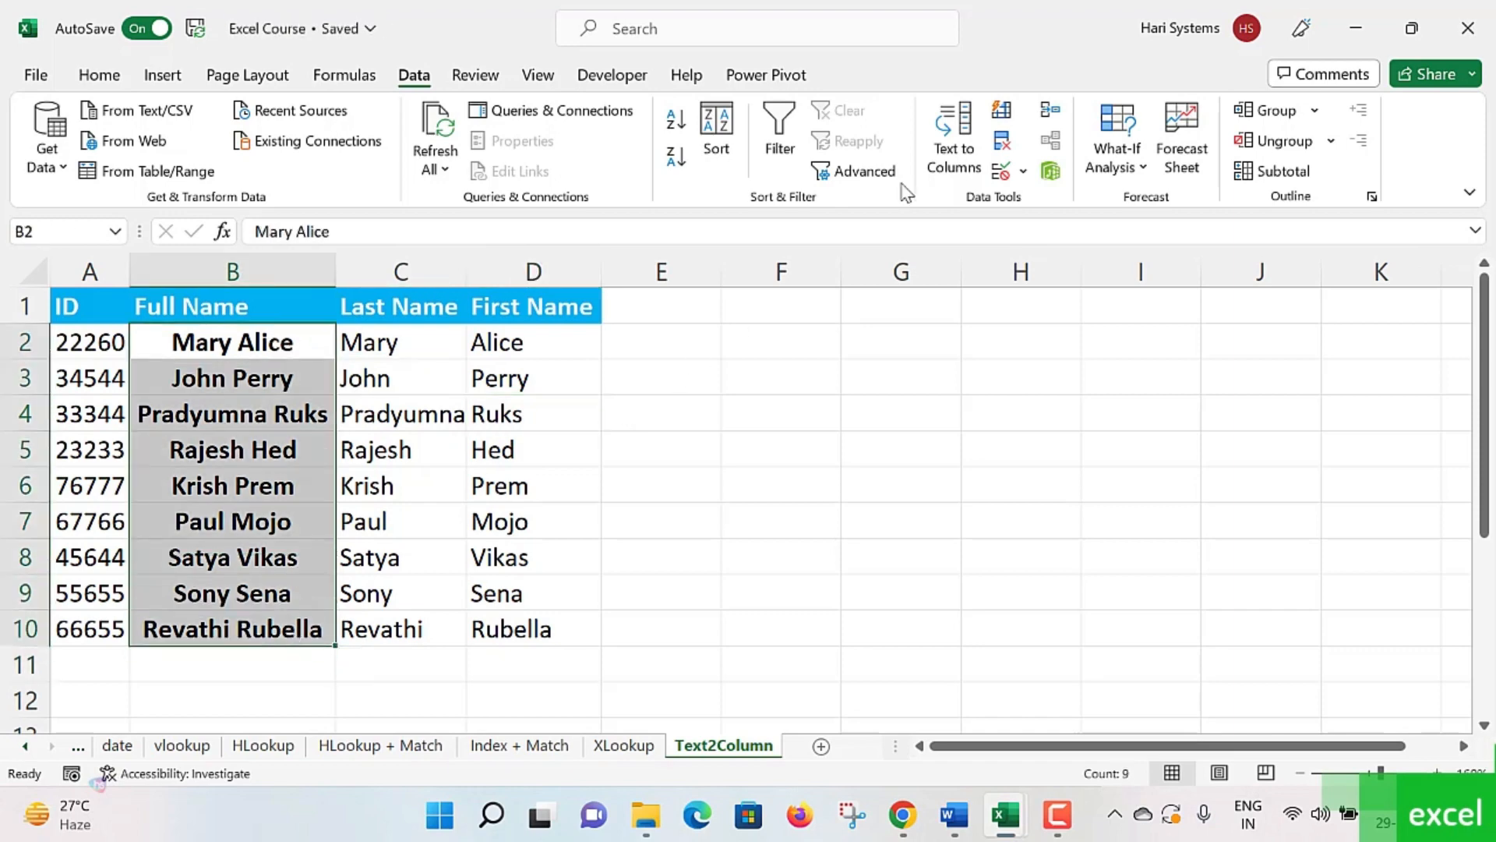
pyautogui.click(954, 148)
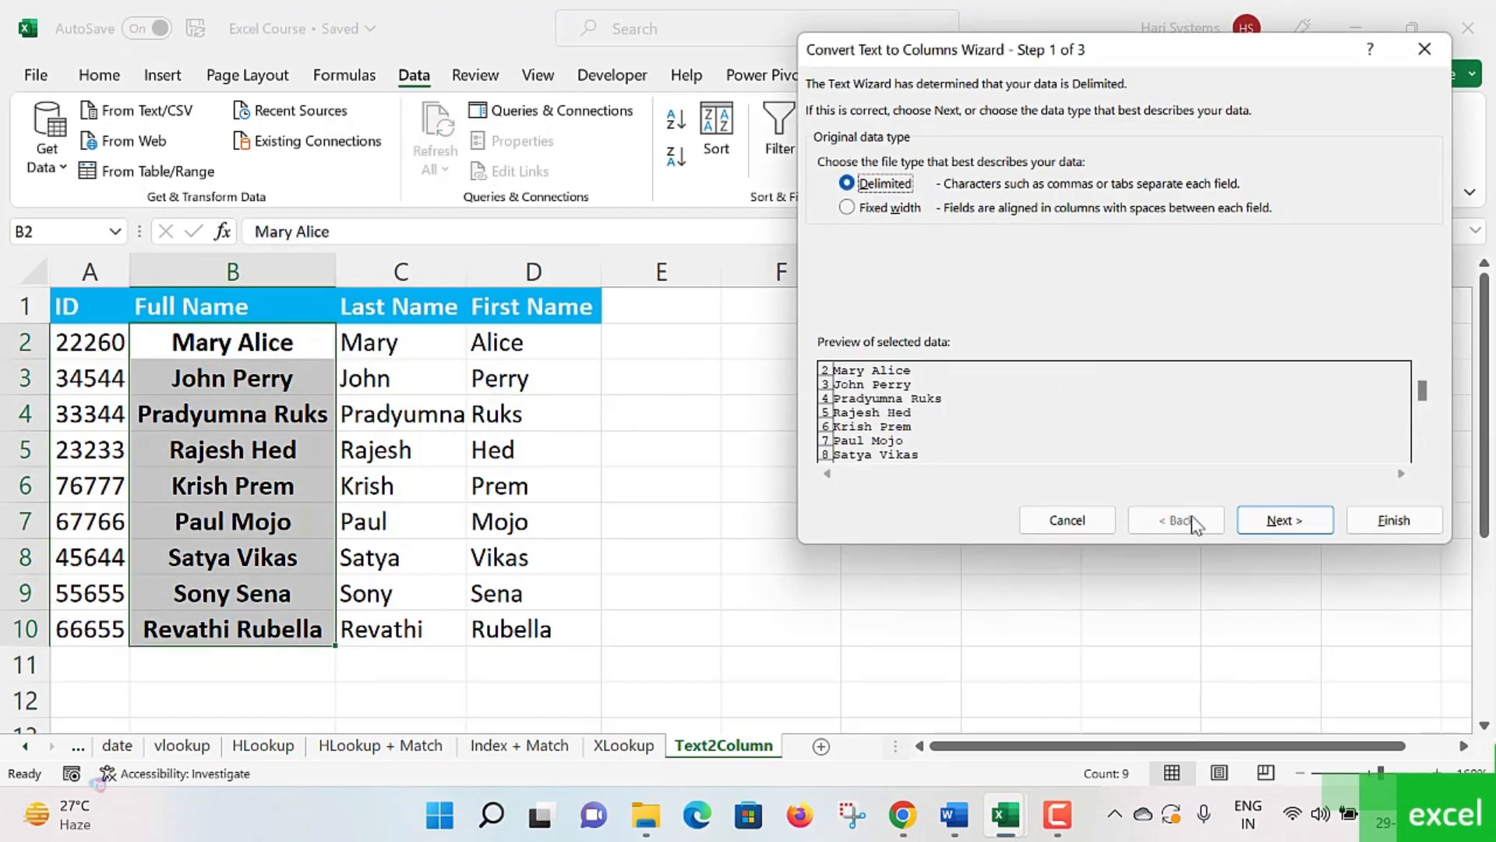
pyautogui.click(1273, 516)
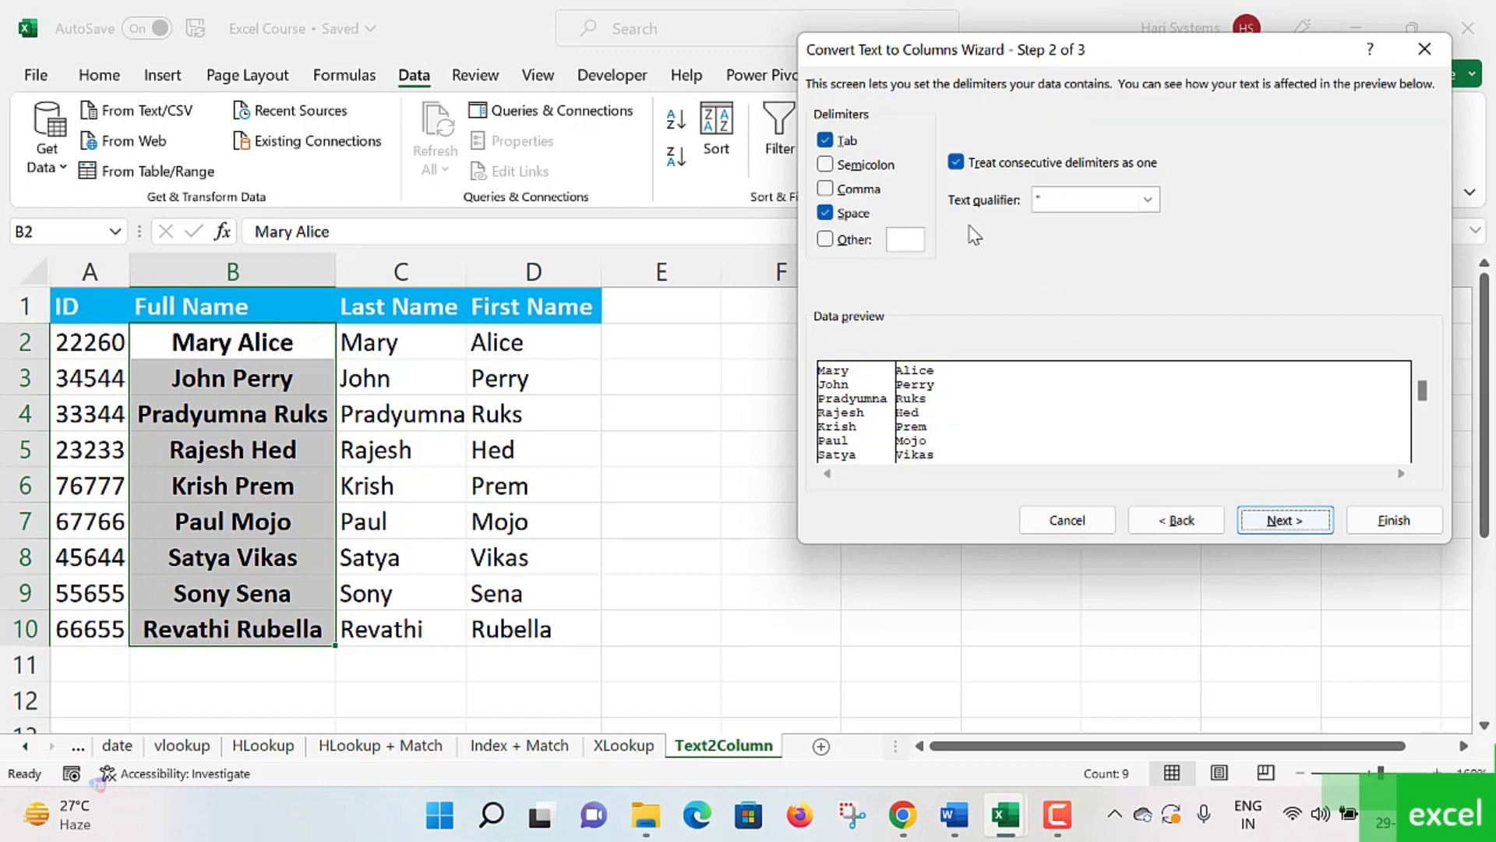
pyautogui.click(841, 243)
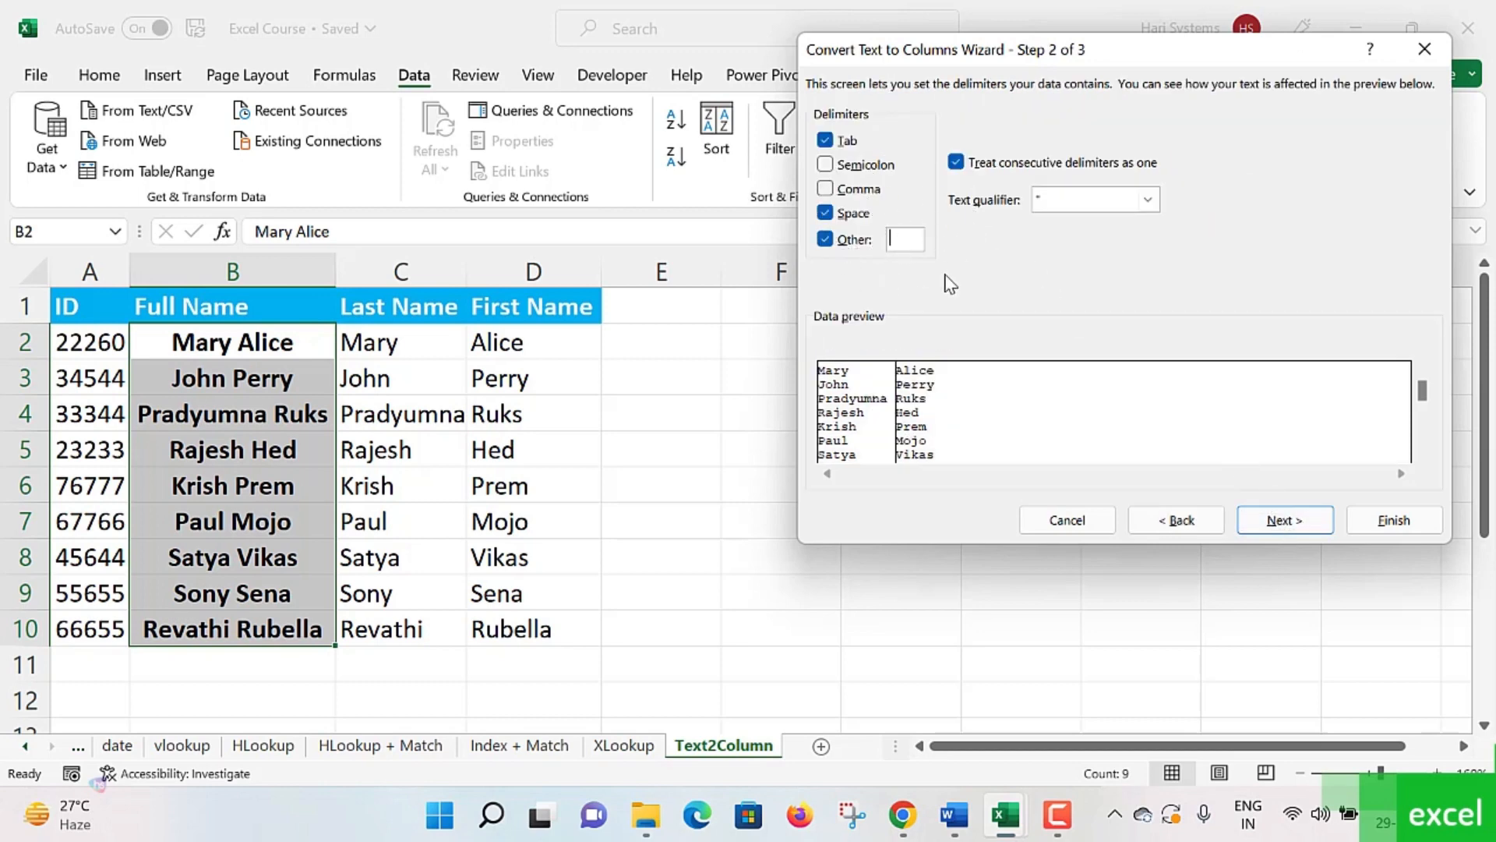
pyautogui.write('=')
pyautogui.press('BackSpace')
pyautogui.write('#')
pyautogui.click(827, 240)
# Step: Switch the data type to Fixed width and try column breaks at about positions 6 and 11 in the preview
pyautogui.click(1200, 530)
pyautogui.click(881, 210)
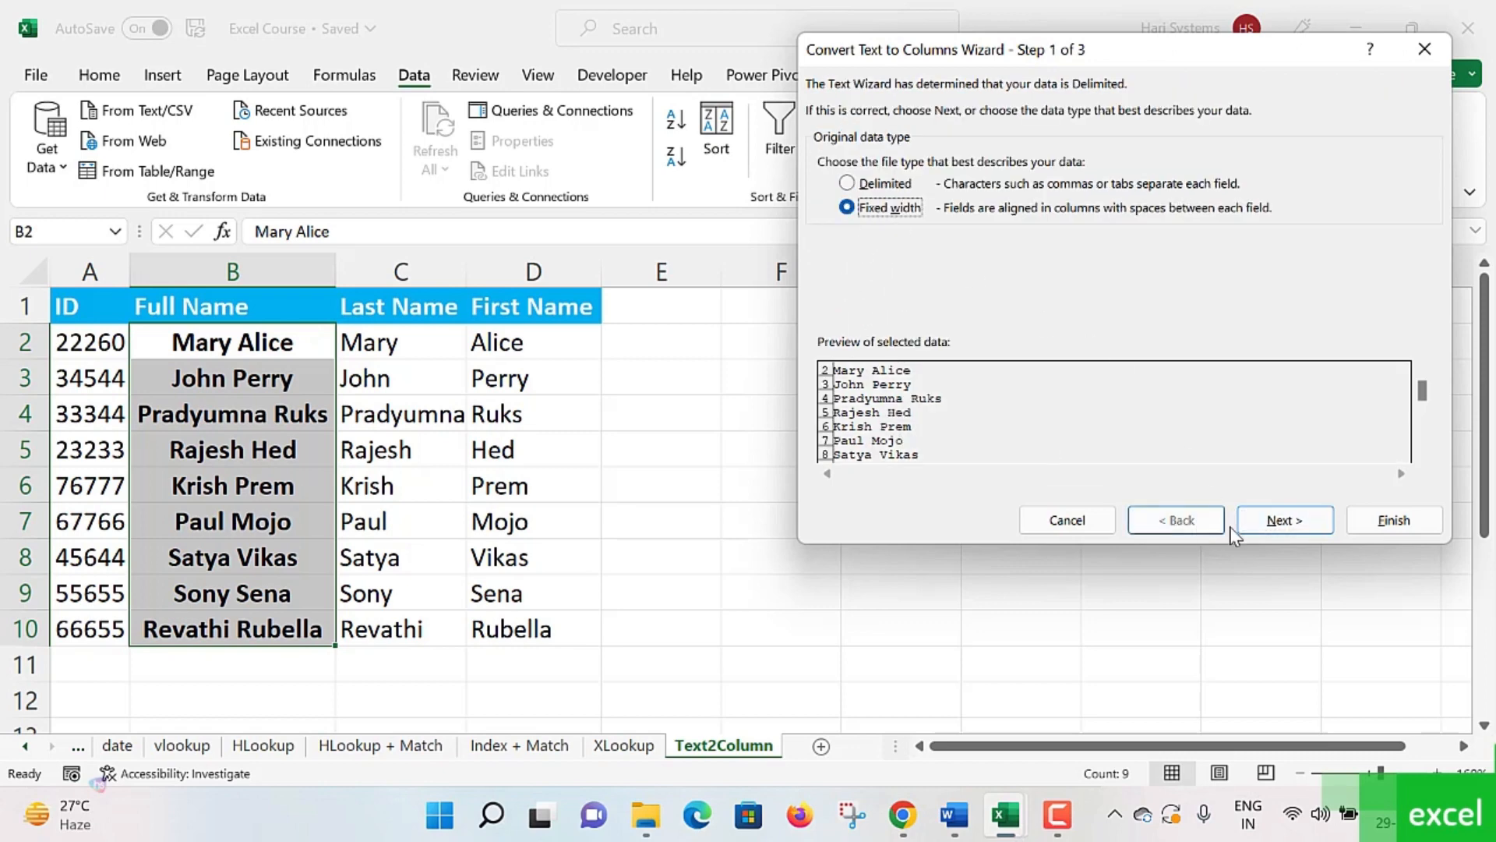
pyautogui.click(1282, 520)
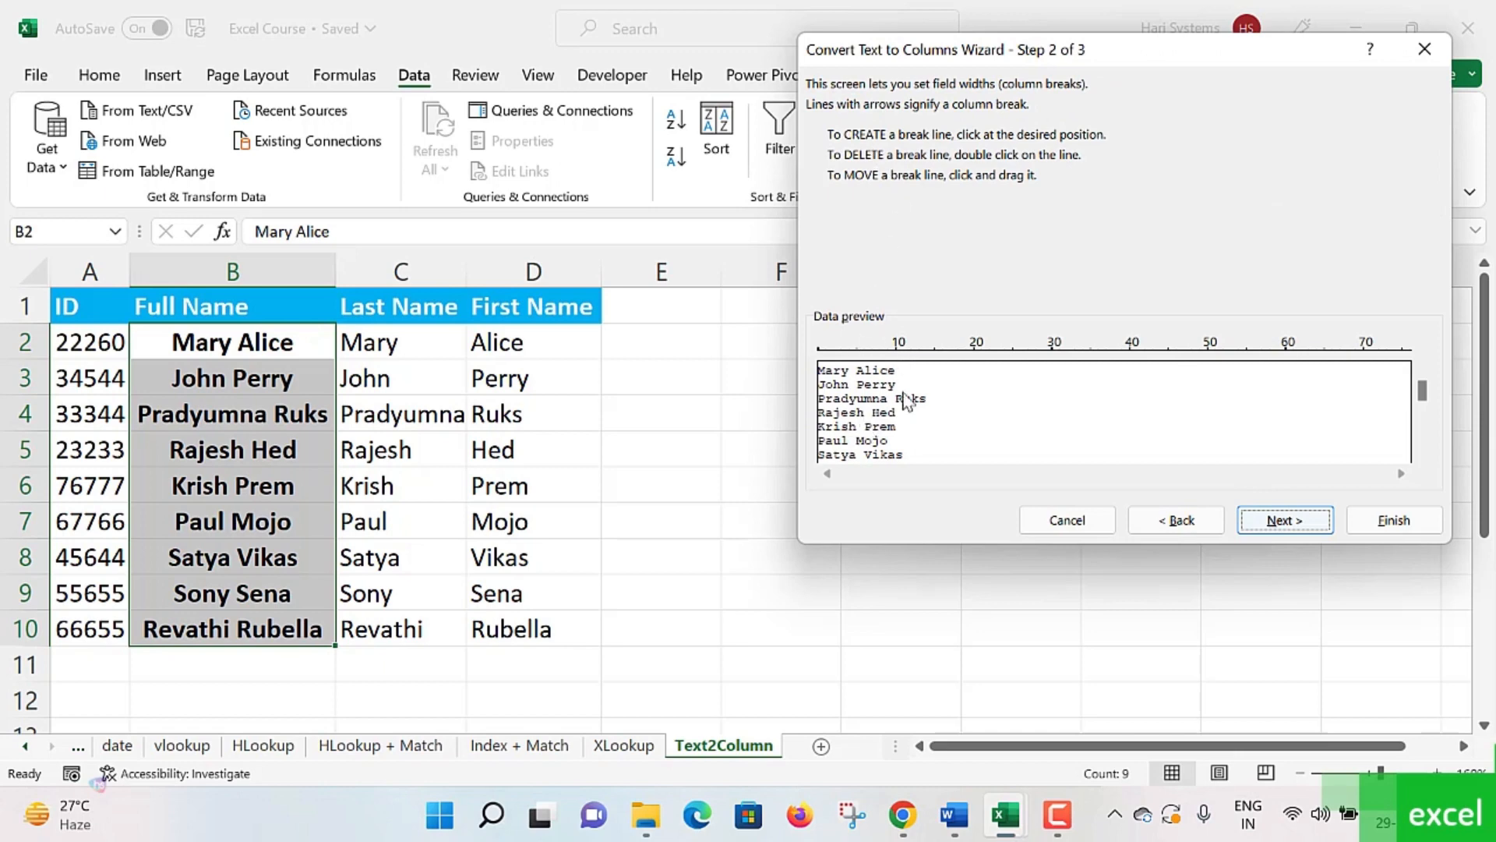
pyautogui.click(857, 348)
pyautogui.moveTo(859, 349)
pyautogui.mouseDown()
pyautogui.moveTo(926, 349)
pyautogui.moveTo(851, 353)
pyautogui.moveTo(869, 355)
pyautogui.mouseUp()
pyautogui.click(904, 352)
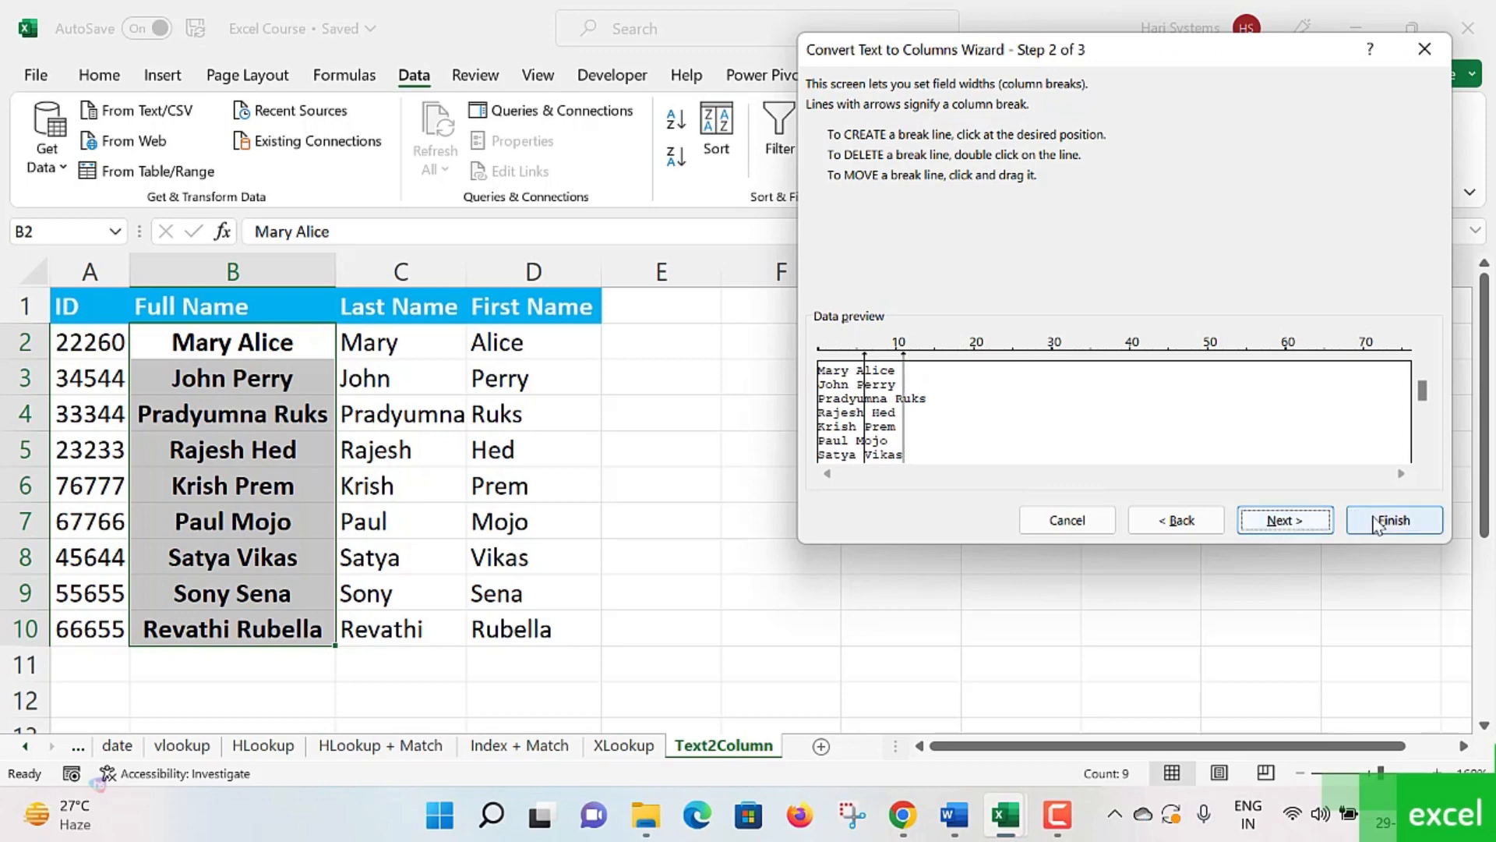
# Step: Return to the Delimited data type, try to finish the conversion and select an empty cell beside the table
pyautogui.click(1177, 520)
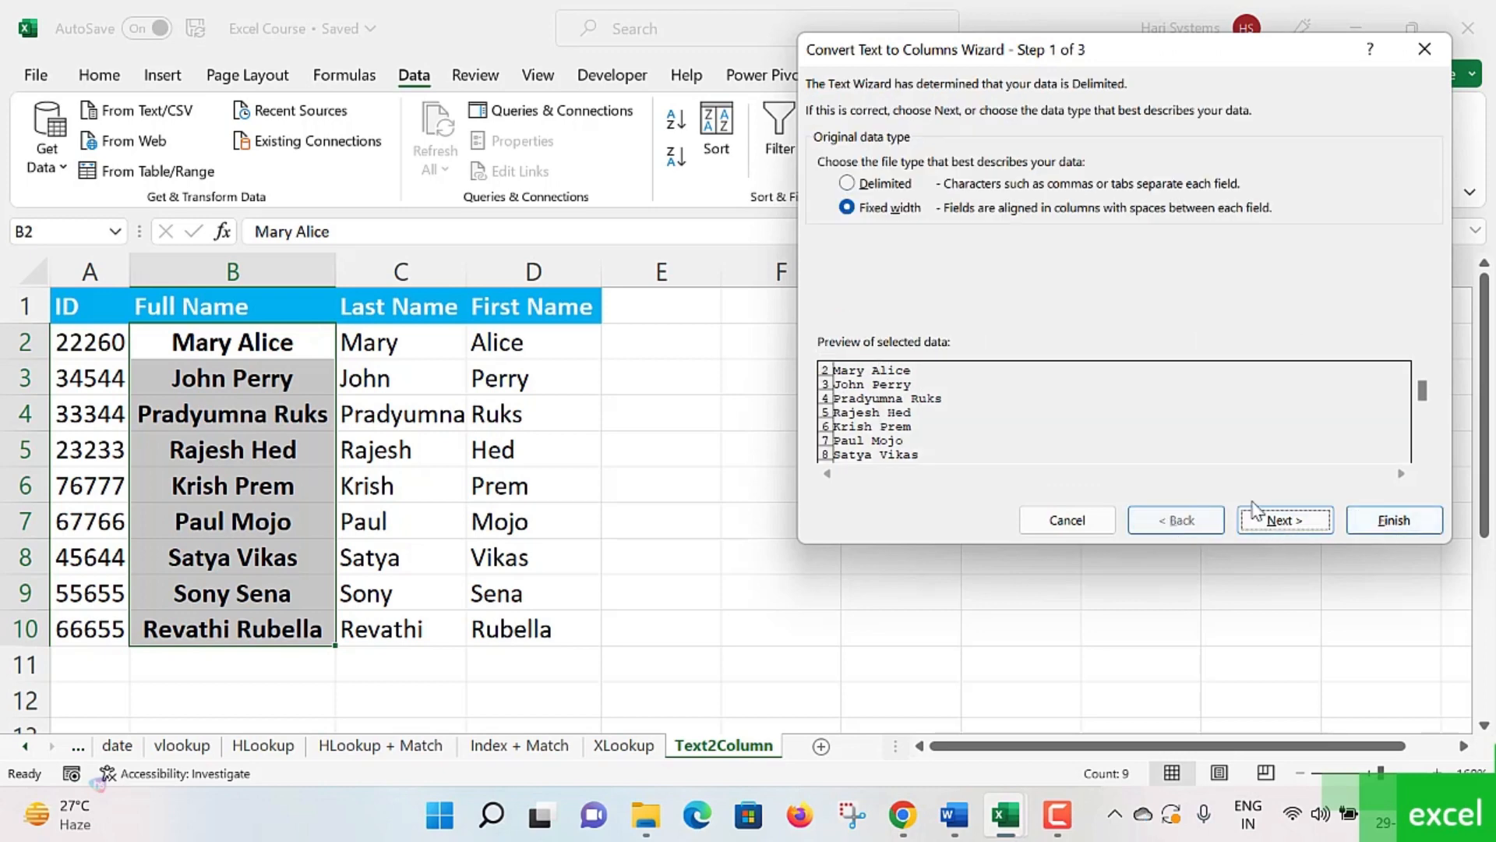
pyautogui.click(872, 184)
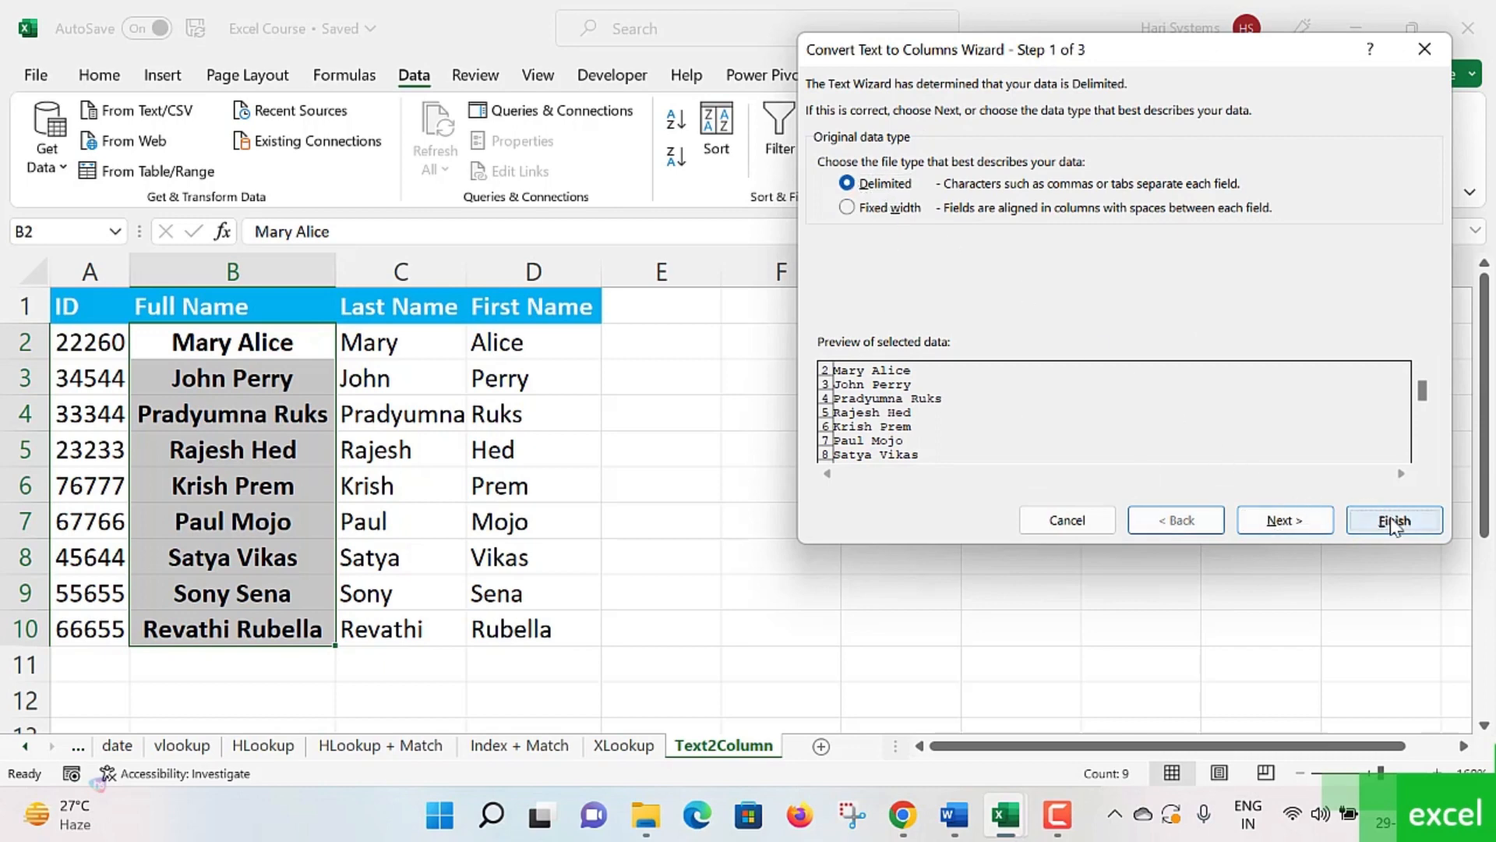
pyautogui.click(1394, 520)
pyautogui.click(803, 469)
pyautogui.click(826, 441)
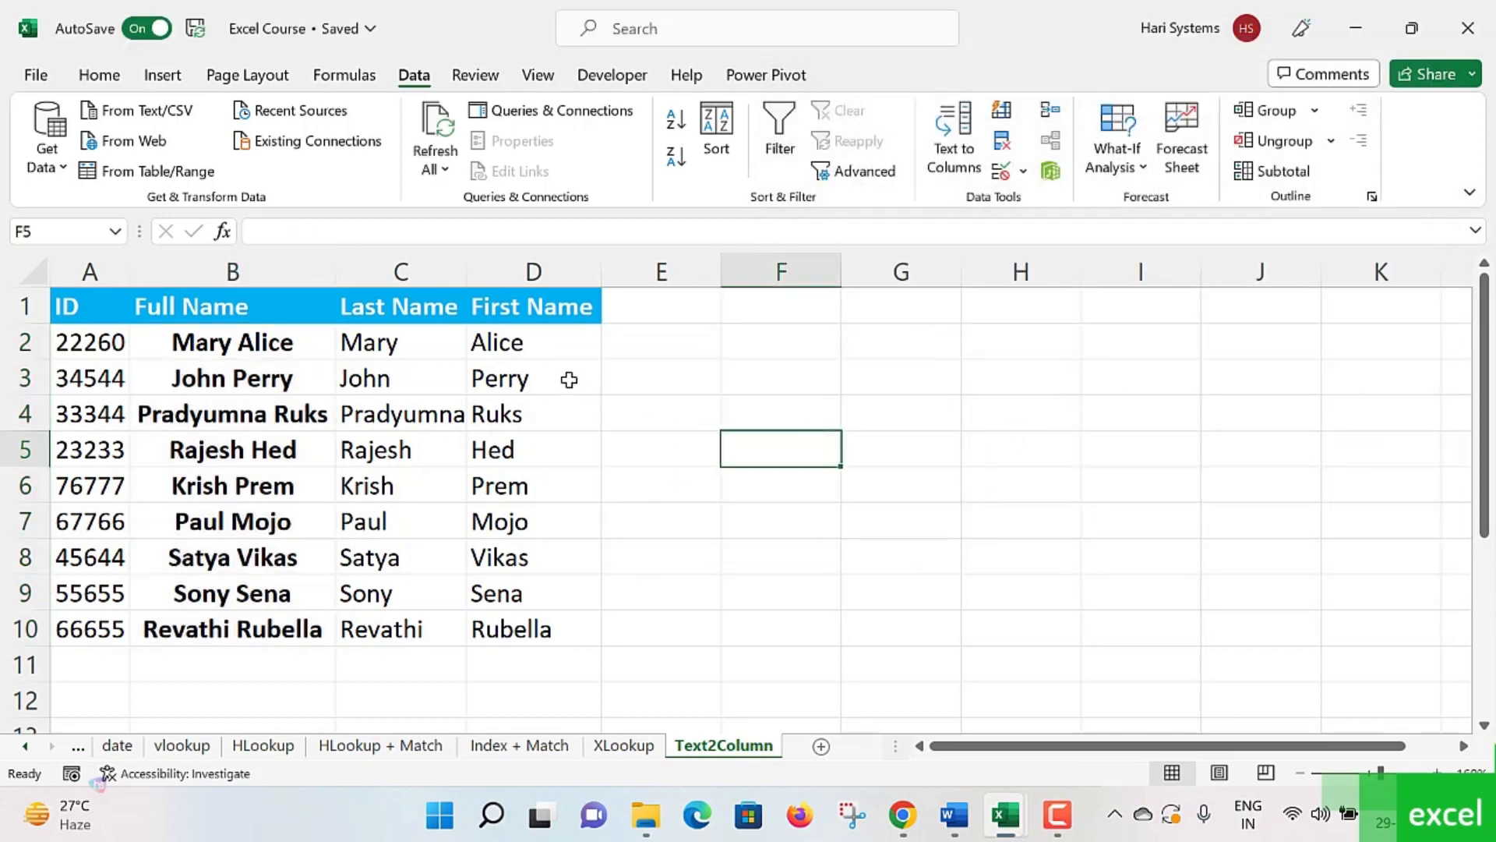